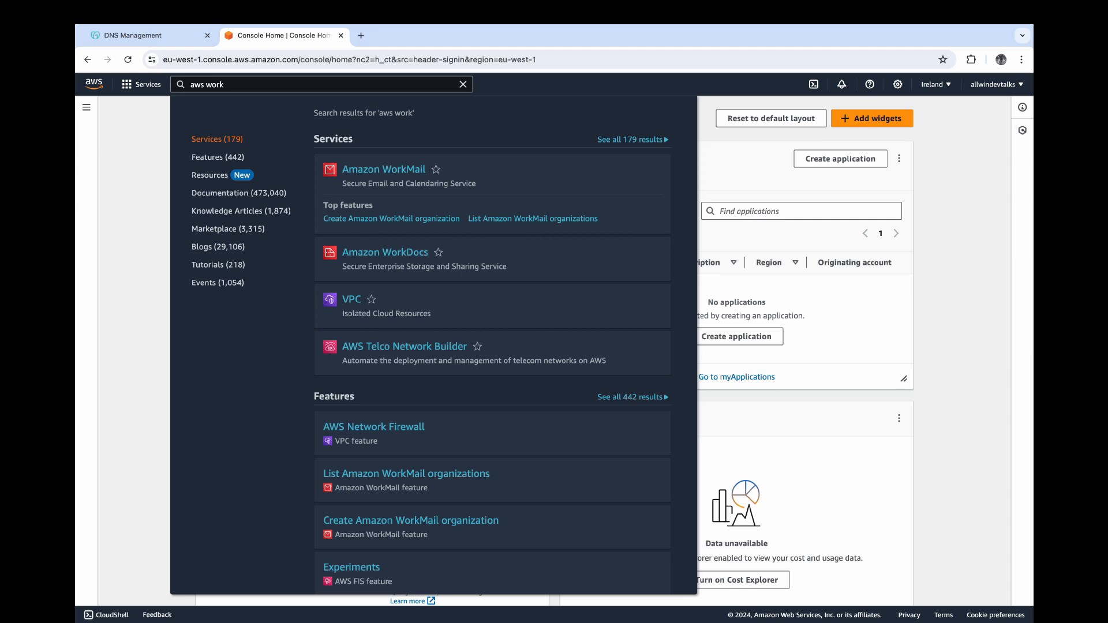
# - Open Amazon WorkMail from the search results and start creating a new organization
pyautogui.click(384, 170)
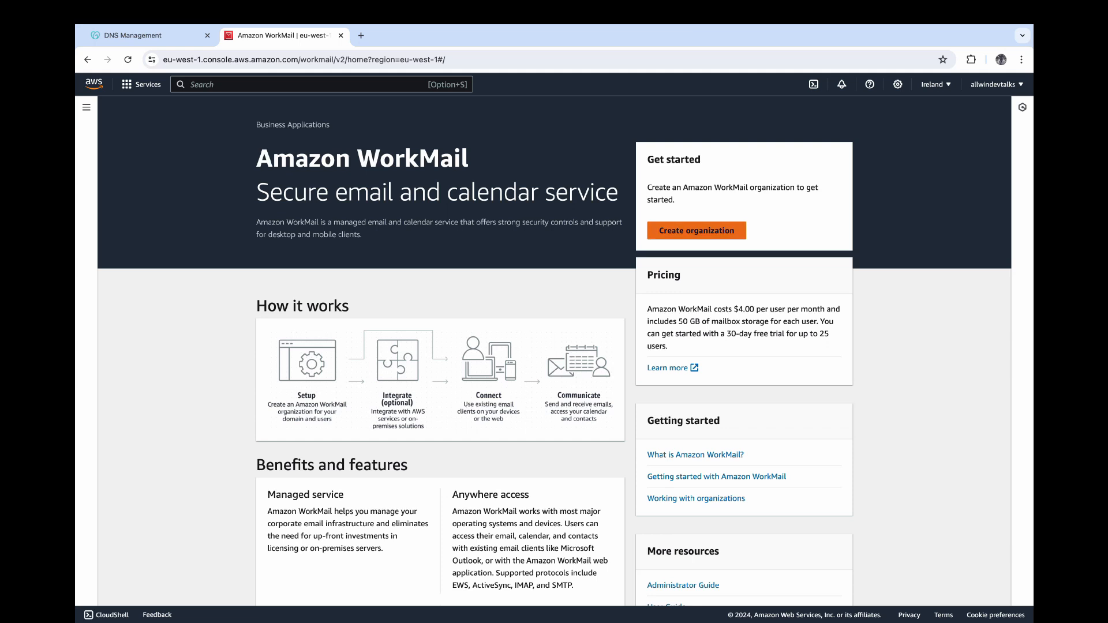
pyautogui.click(662, 236)
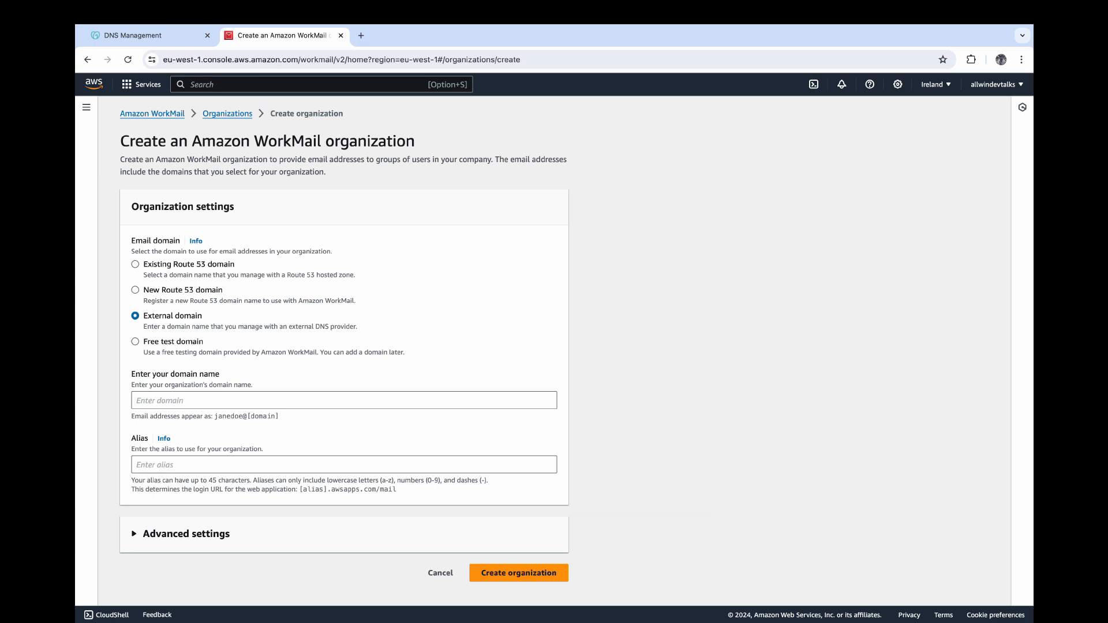
# - Create the organization with external domain allwindevtalks.com and alias allwin-test-domain
pyautogui.moveTo(143, 326); pyautogui.dragTo(358, 326)
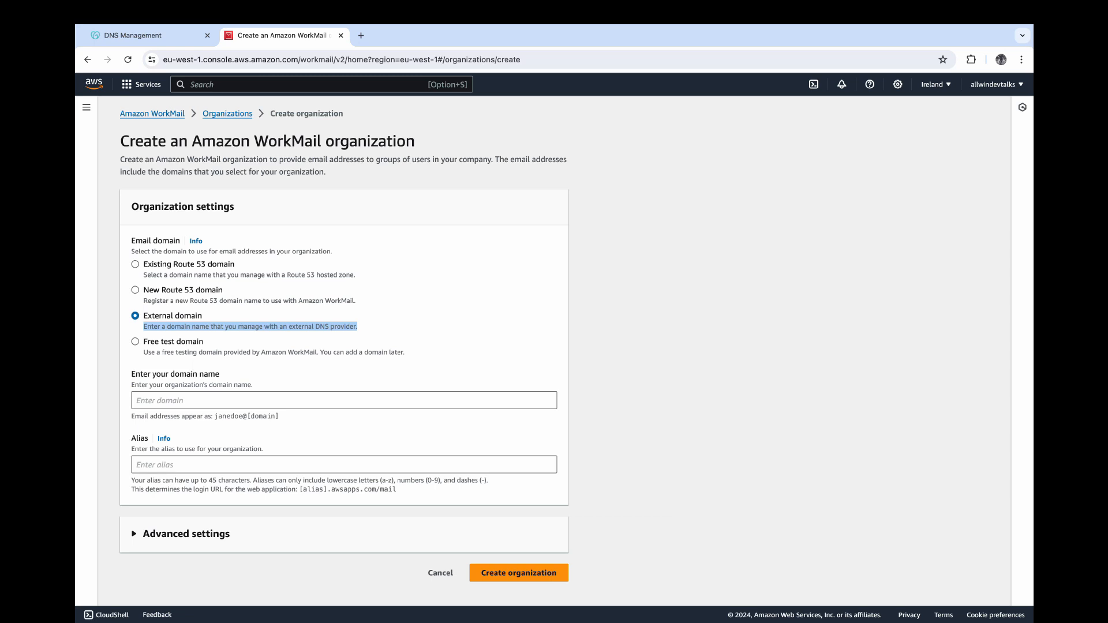
pyautogui.click(344, 401)
pyautogui.write('allw')
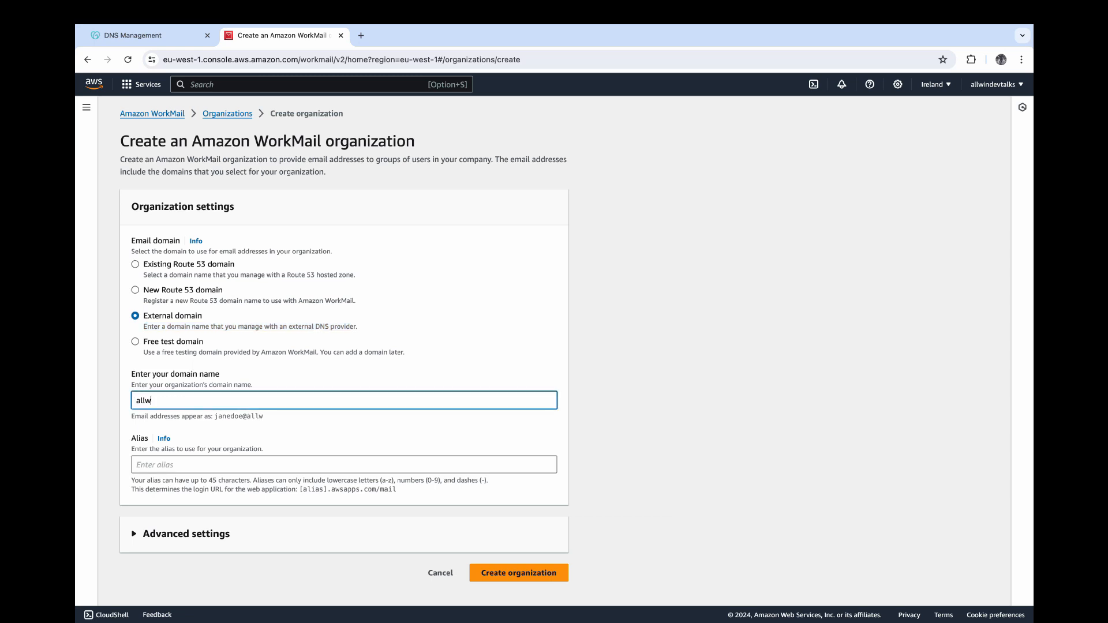
pyautogui.write('indevtalks.com')
pyautogui.click(344, 465)
pyautogui.write('allwin-t')
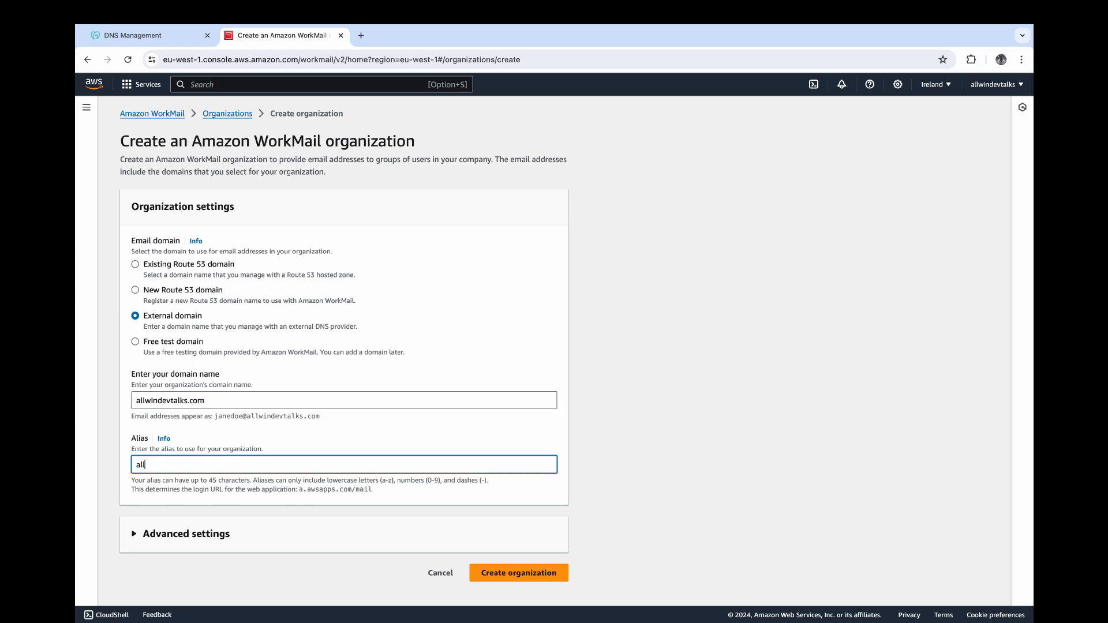
pyautogui.write('est-domain')
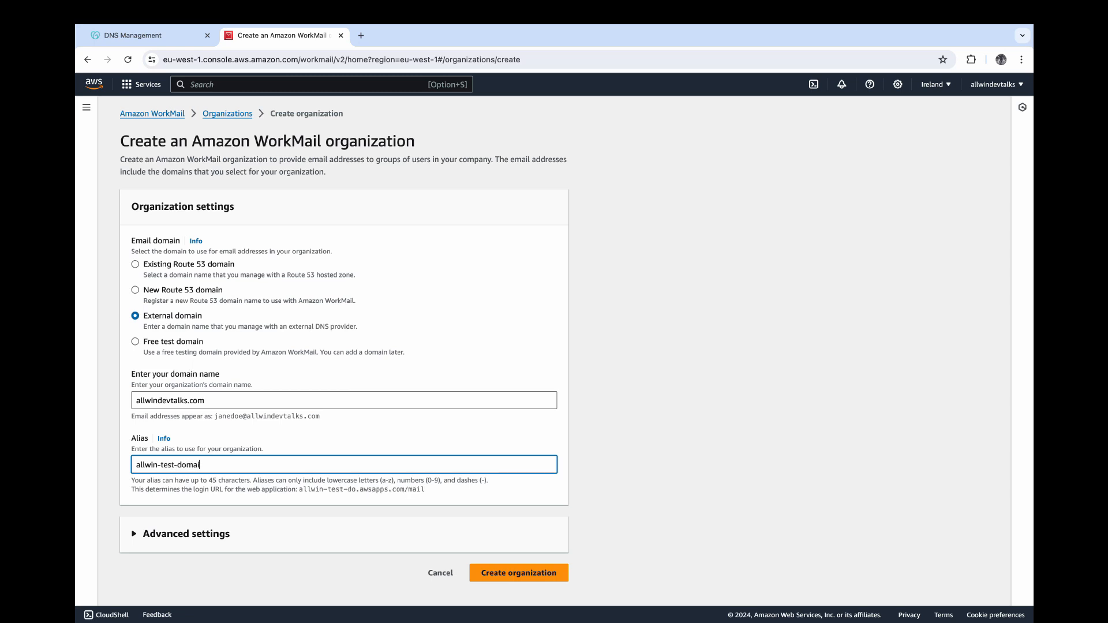
pyautogui.press('Return')
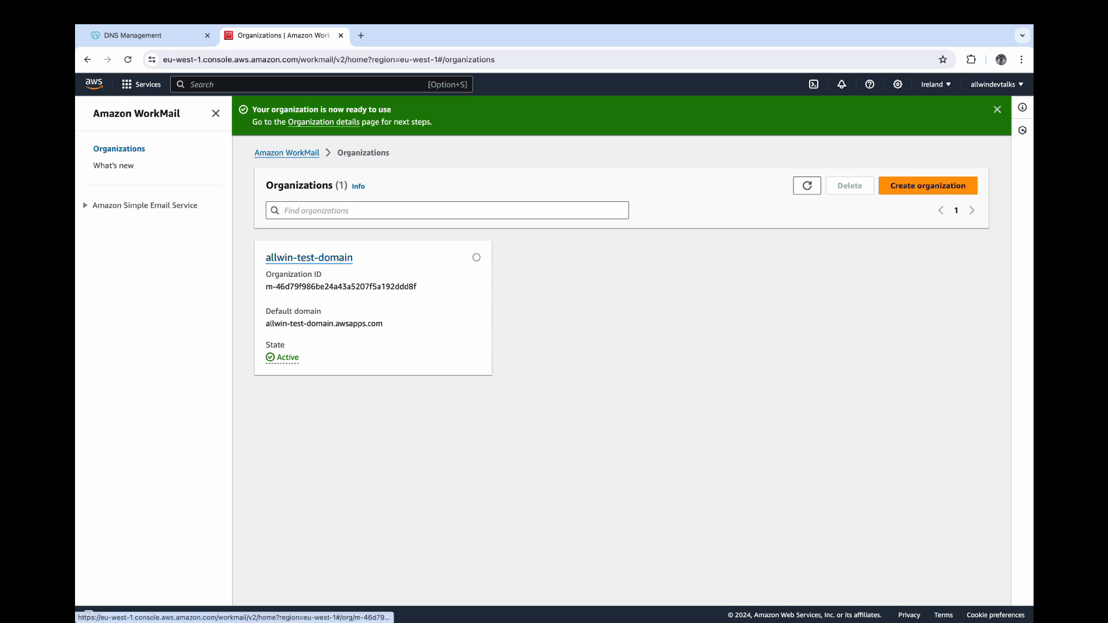
# - Open allwin-test-domain's Domains list, refresh it, and open allwindevtalks.com's required DNS records
pyautogui.click(283, 259)
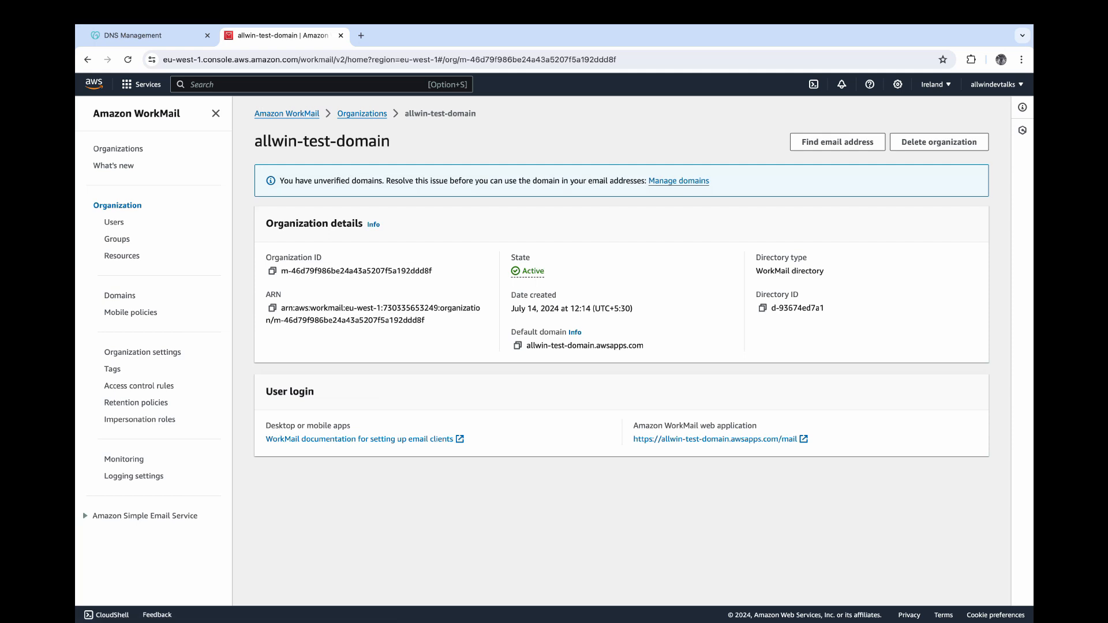
pyautogui.click(120, 295)
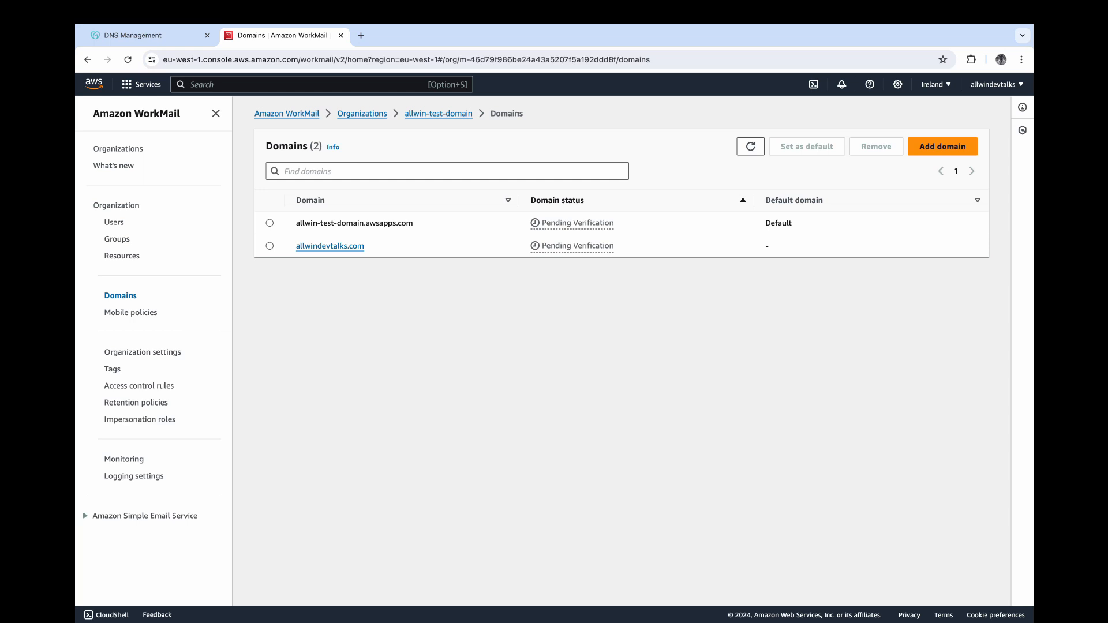
pyautogui.click(750, 147)
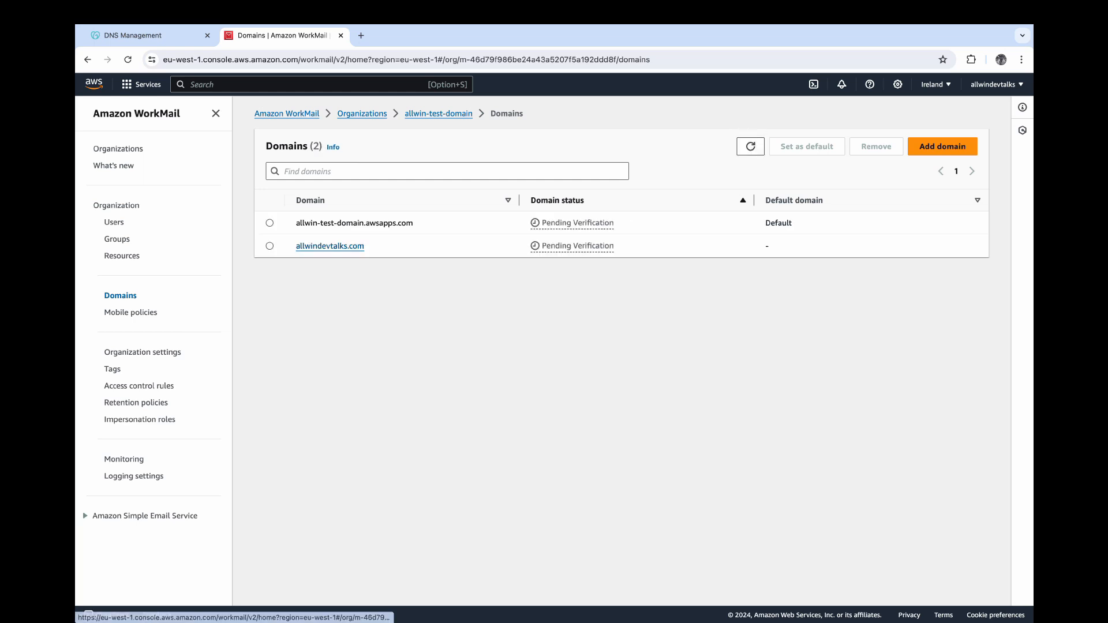
pyautogui.click(330, 246)
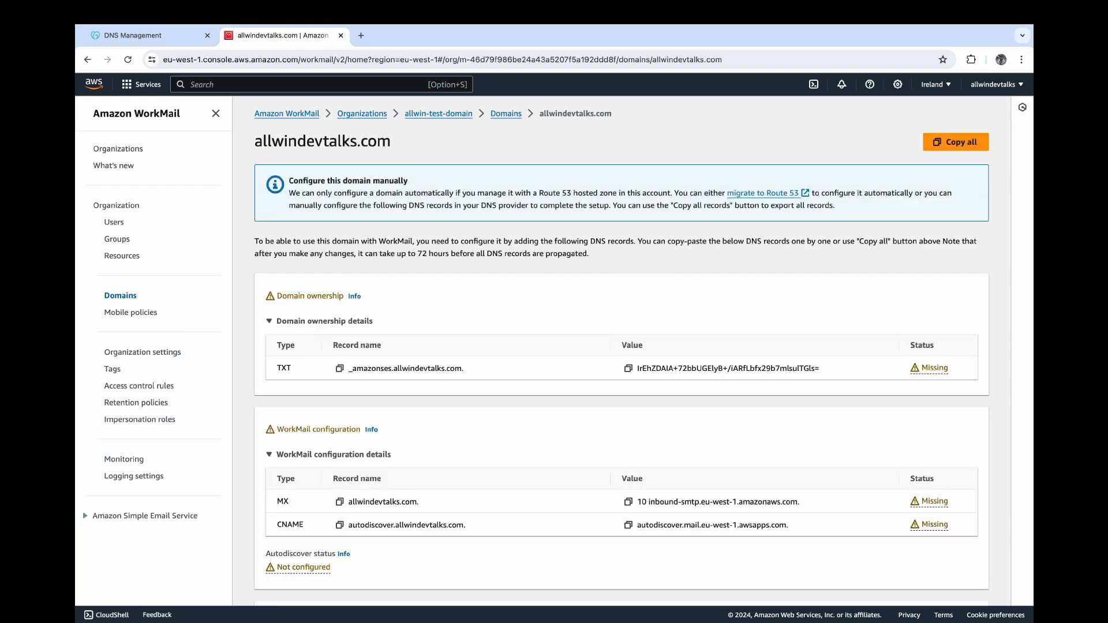
# - Scroll through the required TXT, MX and CNAME records, then switch to GoDaddy's DNS Management tab
pyautogui.scroll(-3, 621, 346)
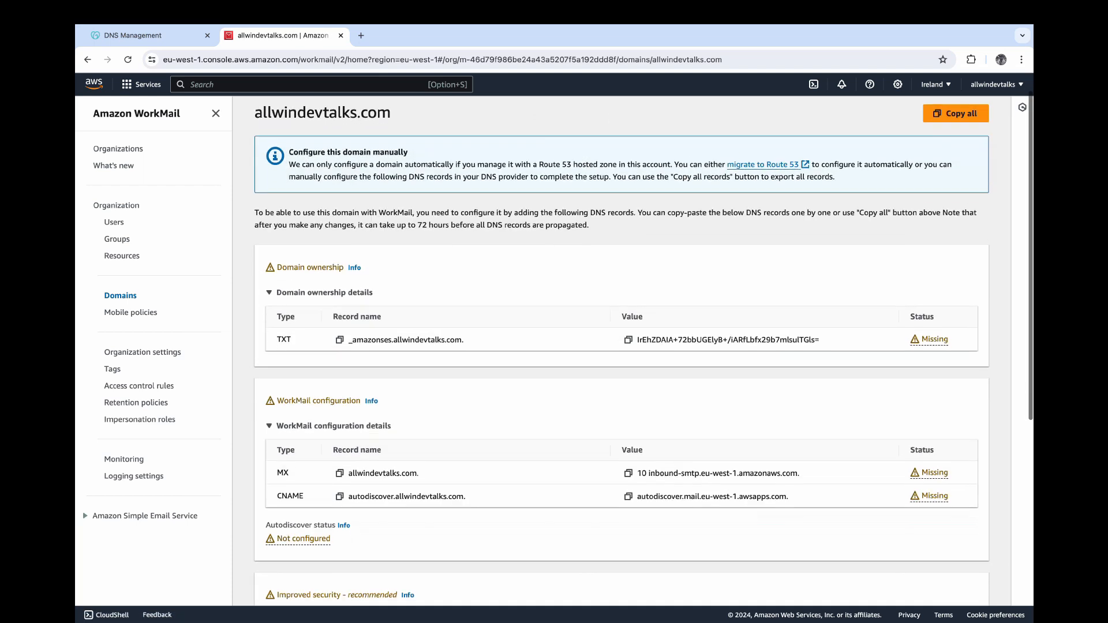
pyautogui.scroll(-2, 621, 346)
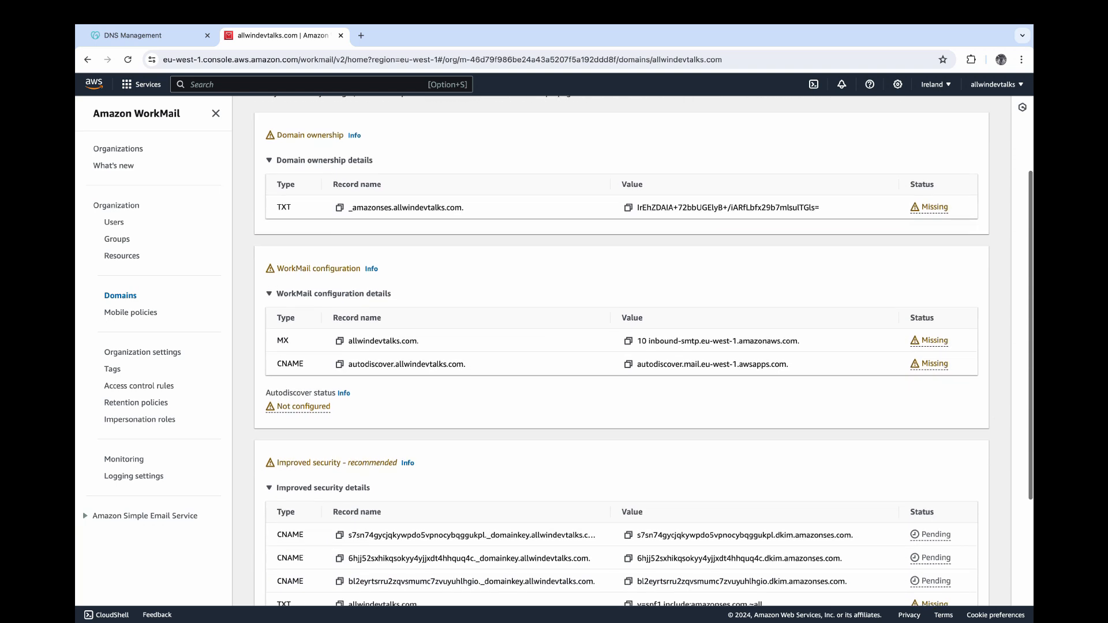
pyautogui.scroll(-1, 620, 346)
pyautogui.scroll(-1, 621, 346)
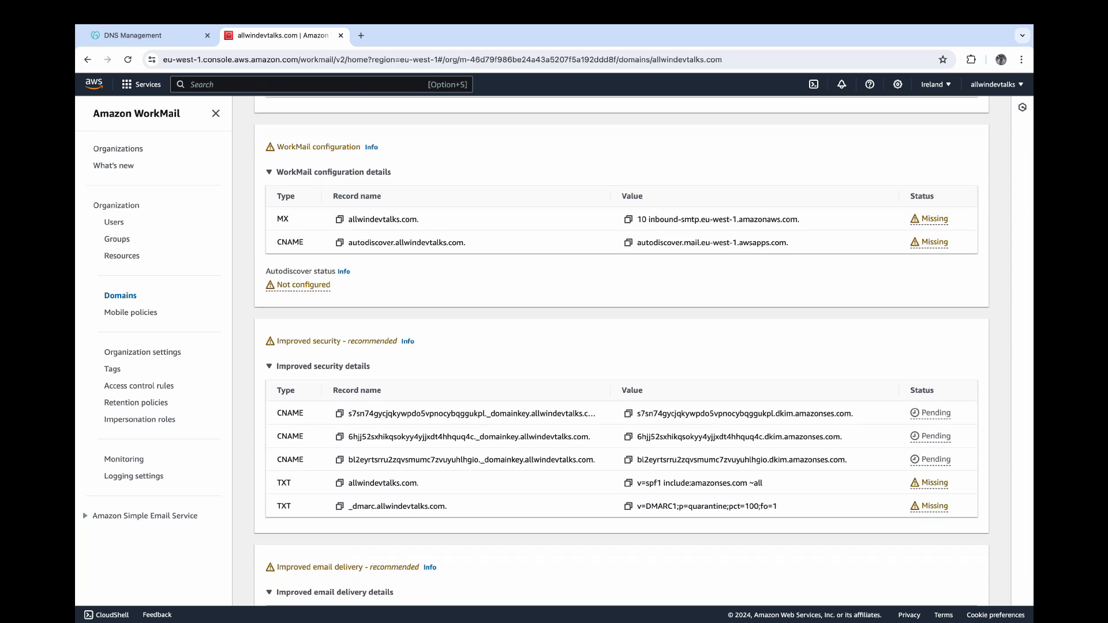
pyautogui.scroll(4, 621, 346)
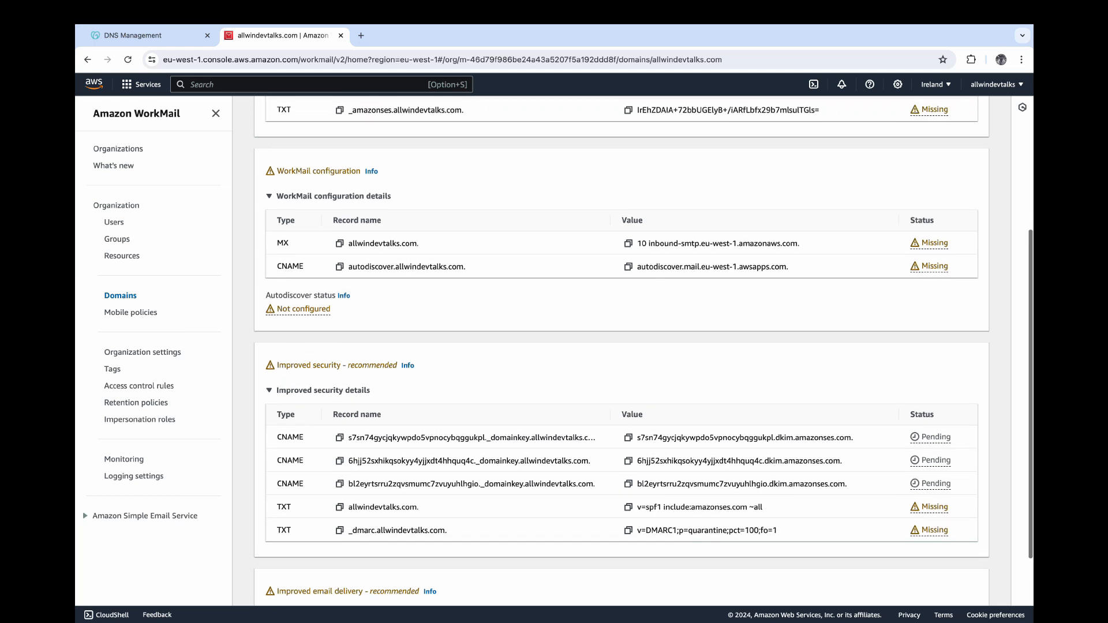
pyautogui.scroll(5, 621, 346)
pyautogui.scroll(-10, 621, 346)
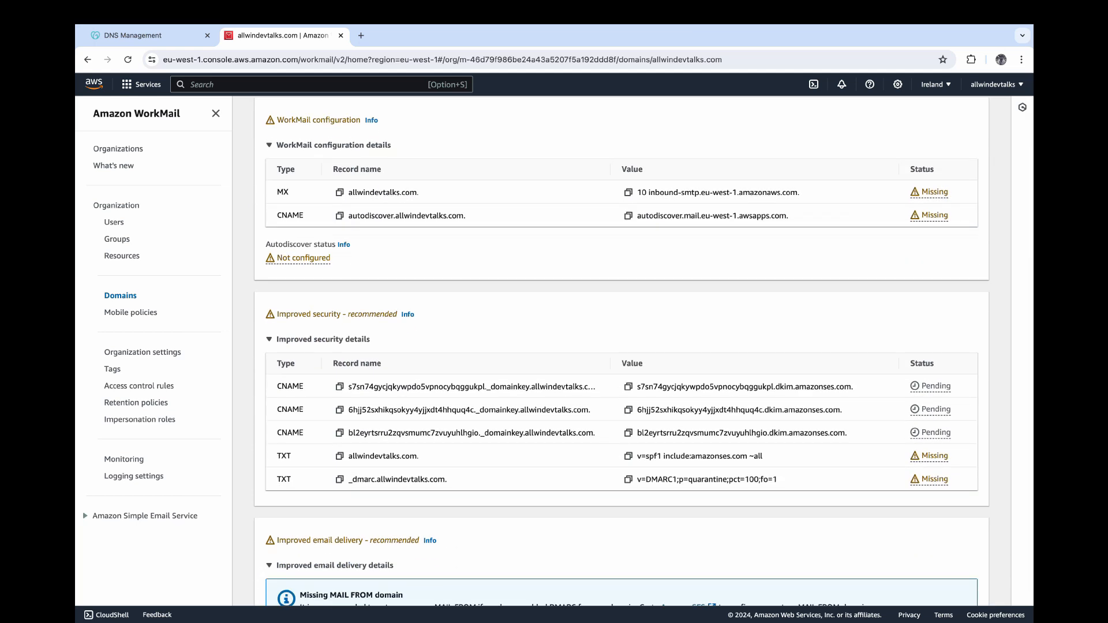
pyautogui.scroll(1, 620, 346)
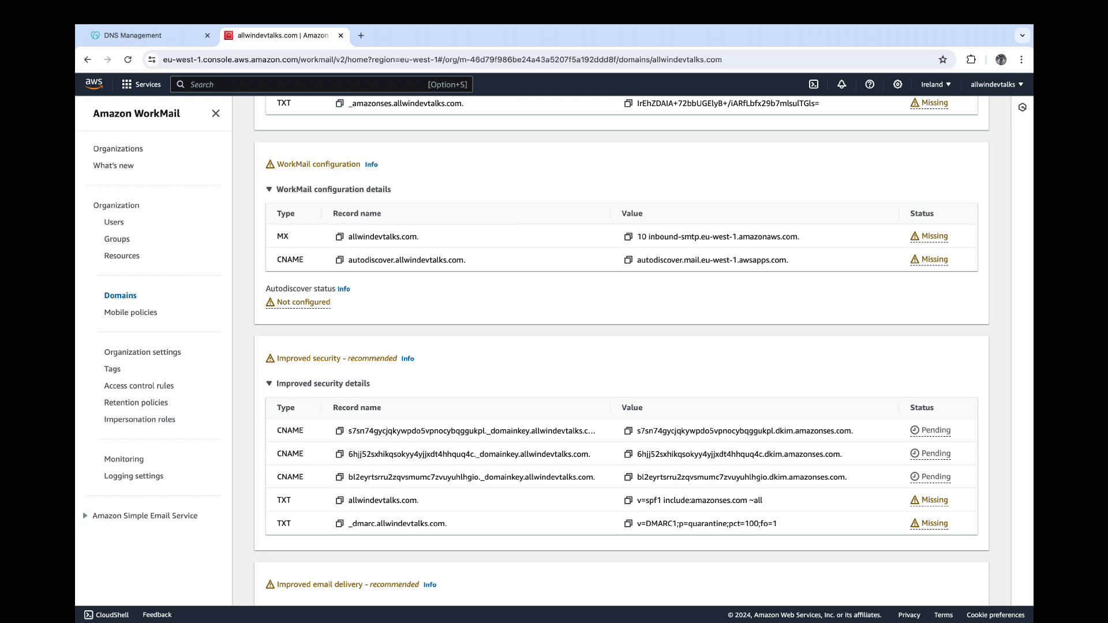
pyautogui.scroll(6, 621, 347)
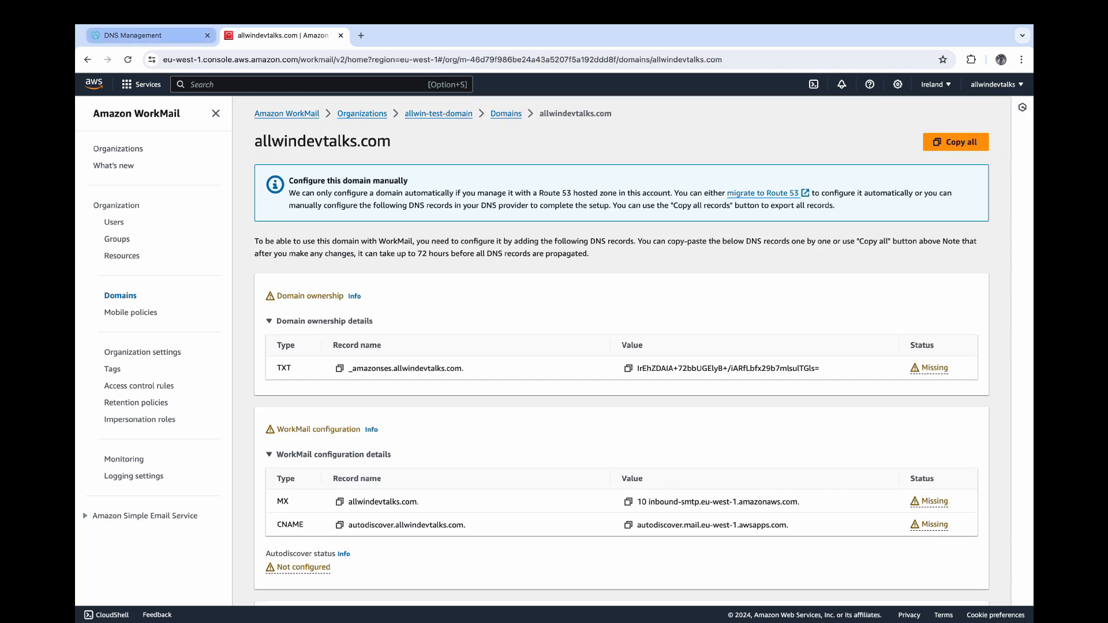
pyautogui.click(144, 35)
pyautogui.scroll(2, 652, 348)
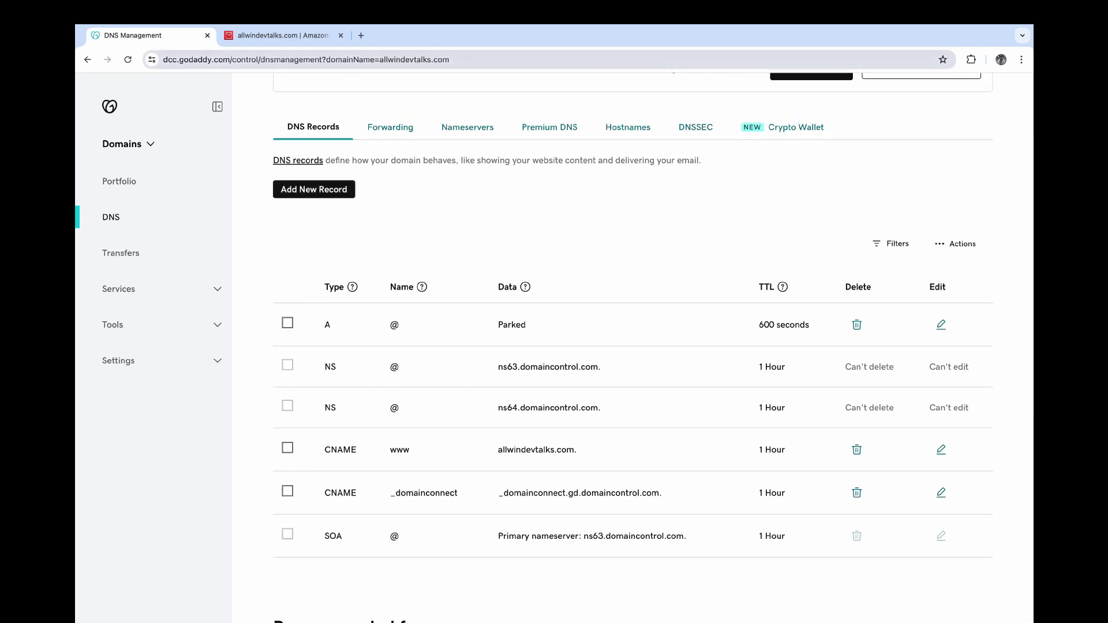
# - Start a new GoDaddy TXT record named _amazonses.allwindevtalks.com, copied from WorkMail
pyautogui.click(280, 35)
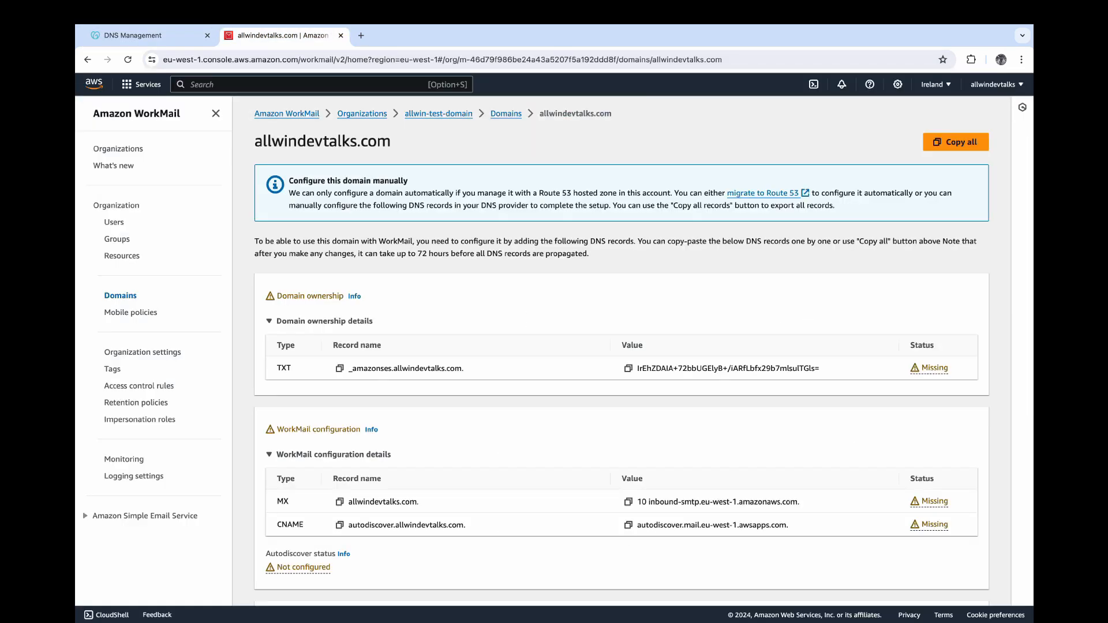
pyautogui.doubleClick(284, 368)
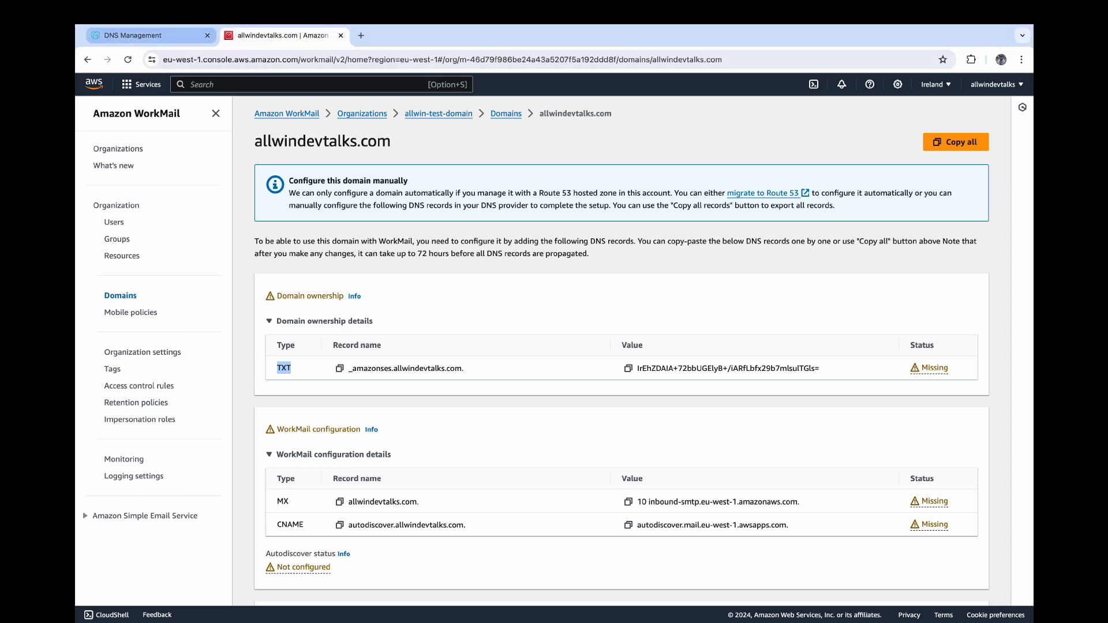
pyautogui.click(150, 35)
pyautogui.click(314, 189)
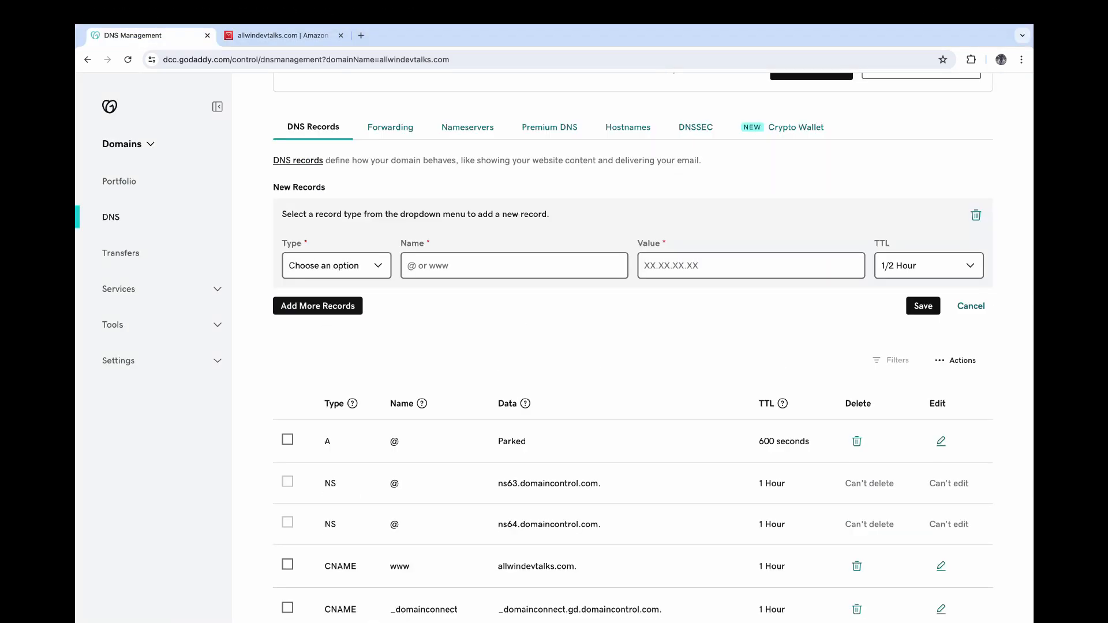
pyautogui.click(336, 266)
pyautogui.click(323, 340)
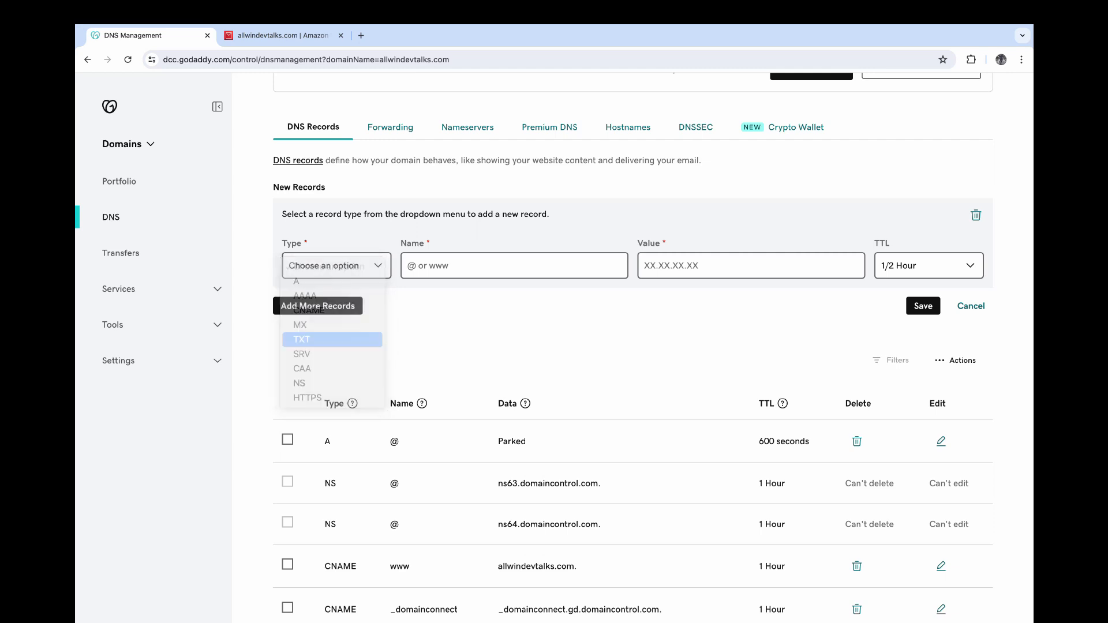
pyautogui.click(277, 35)
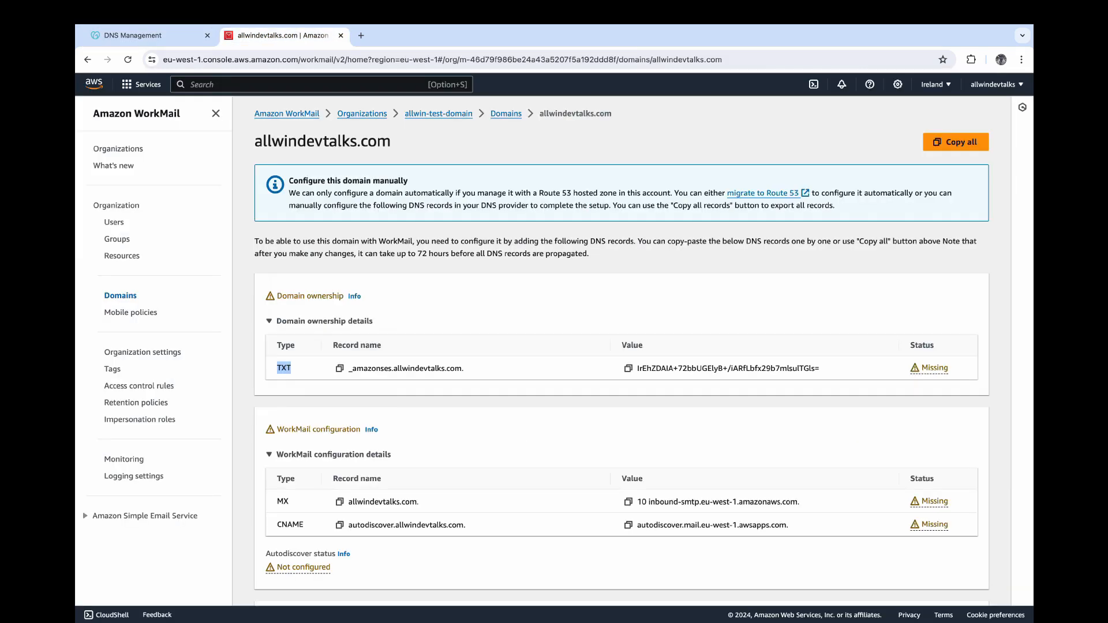
pyautogui.click(339, 368)
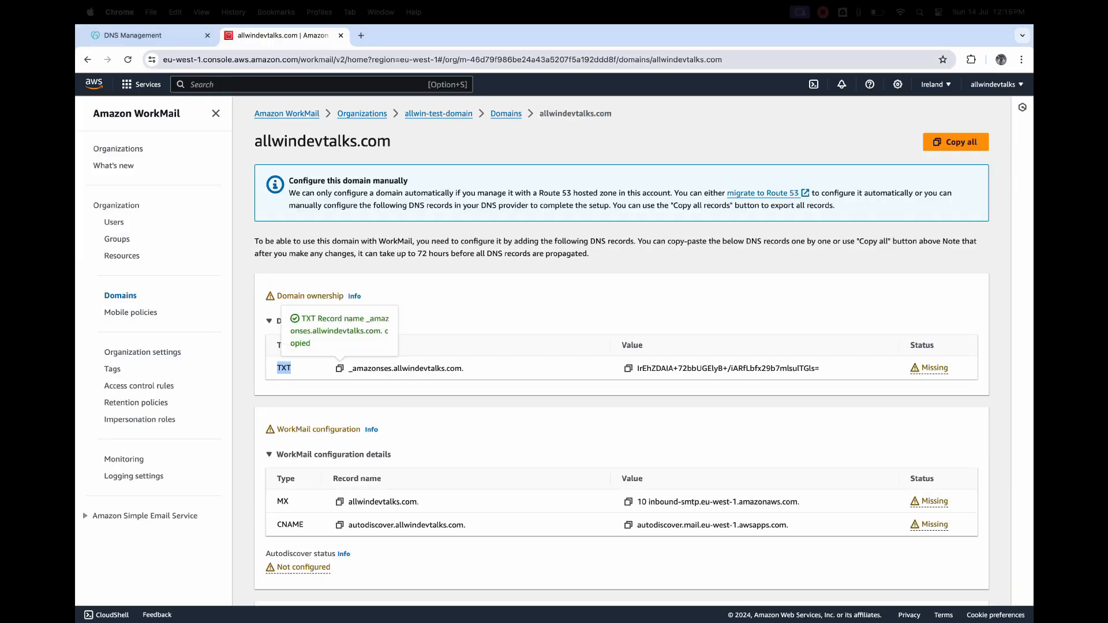
pyautogui.click(144, 35)
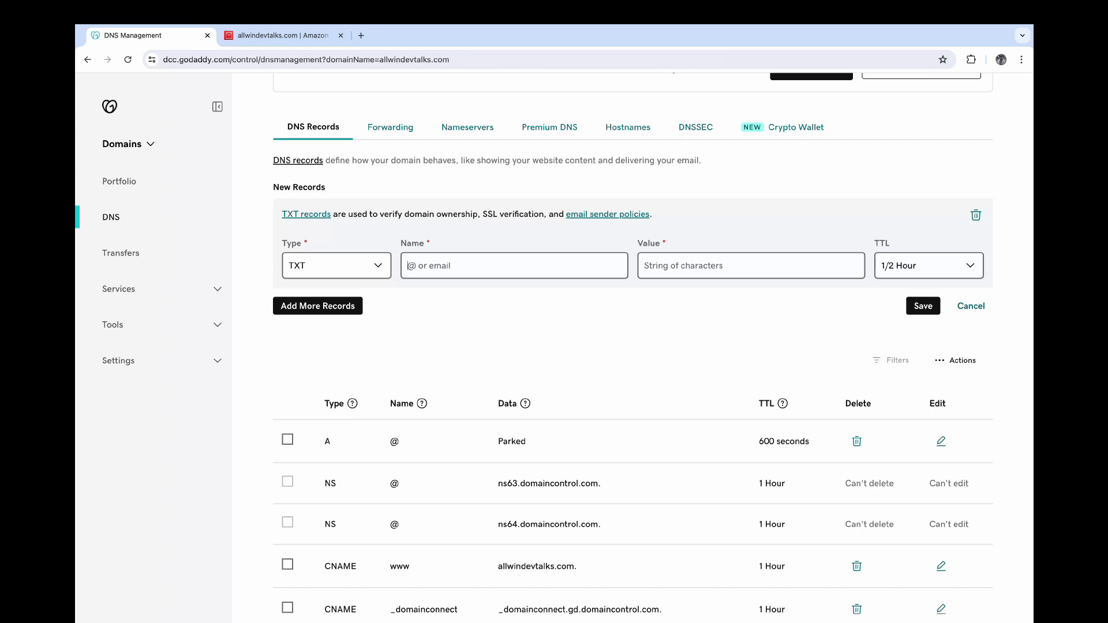
pyautogui.press('super+v')
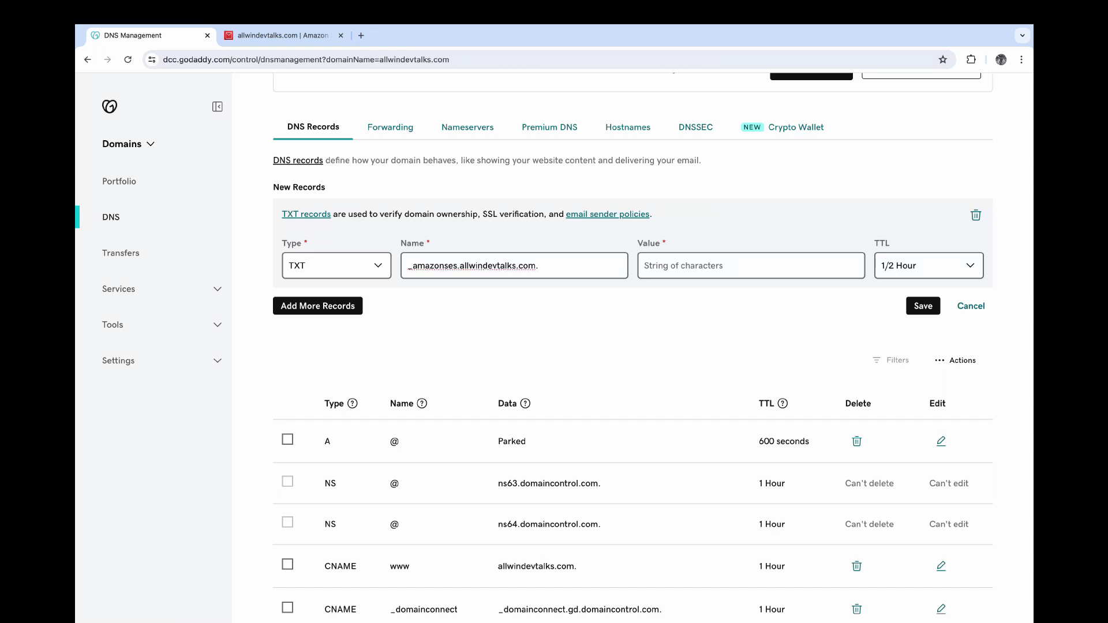
# - Paste WorkMail's verification value, set a custom 600-second TTL, and save the record
pyautogui.click(282, 36)
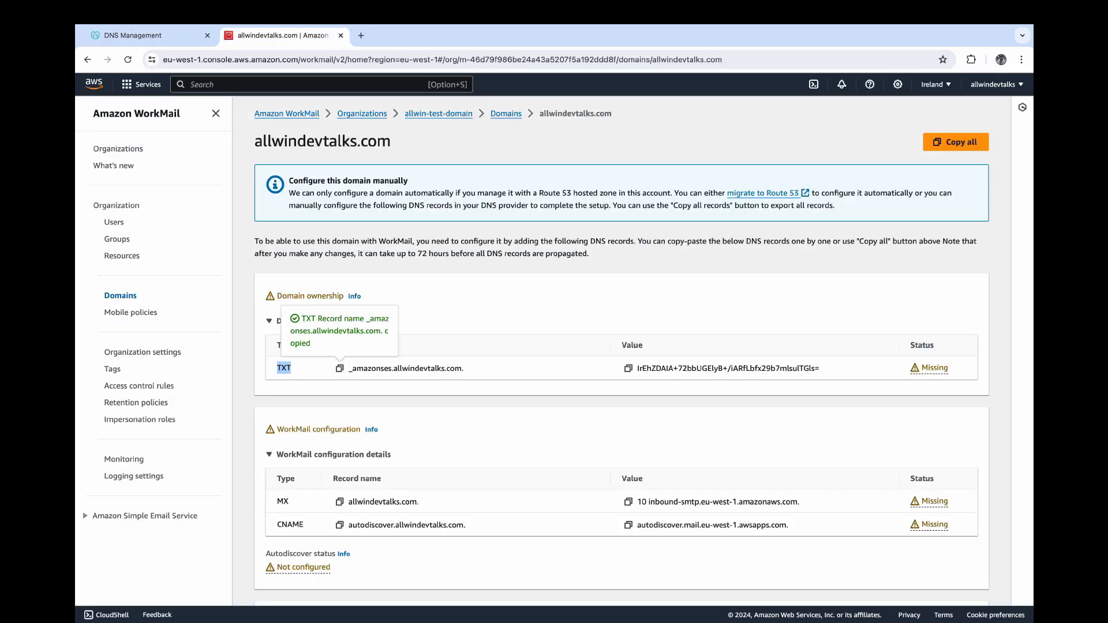
pyautogui.click(629, 368)
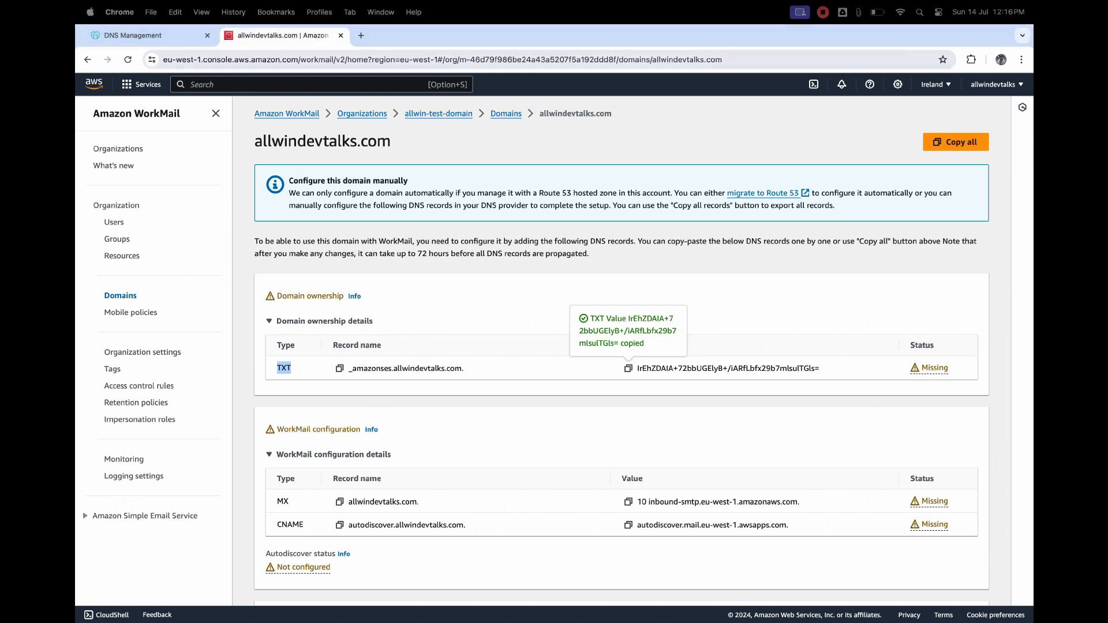
pyautogui.click(144, 36)
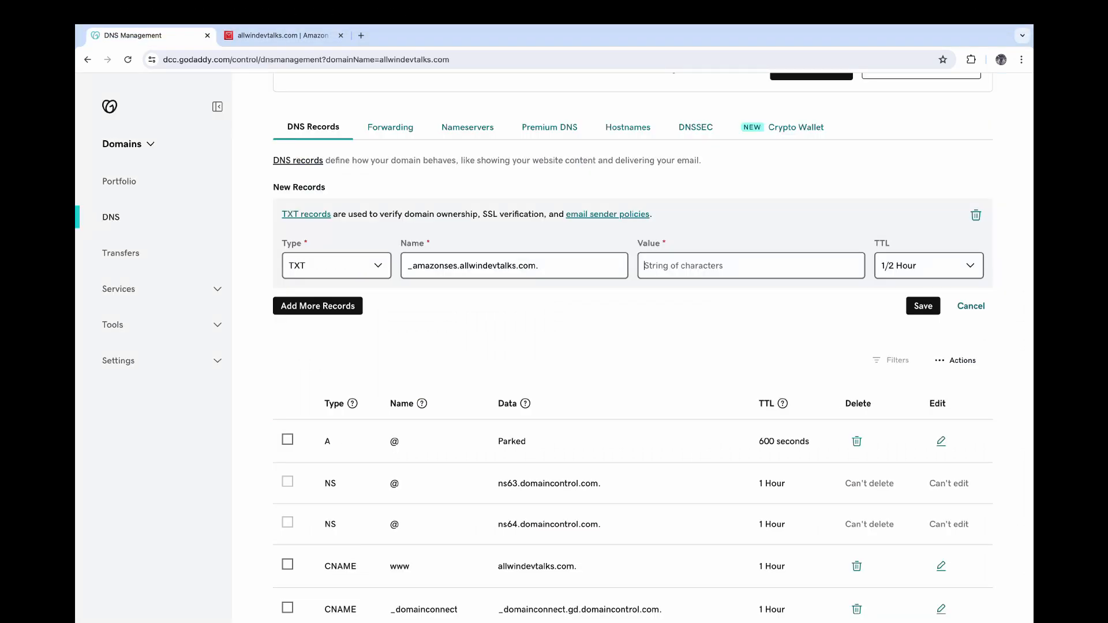
pyautogui.press('super+v')
pyautogui.click(928, 266)
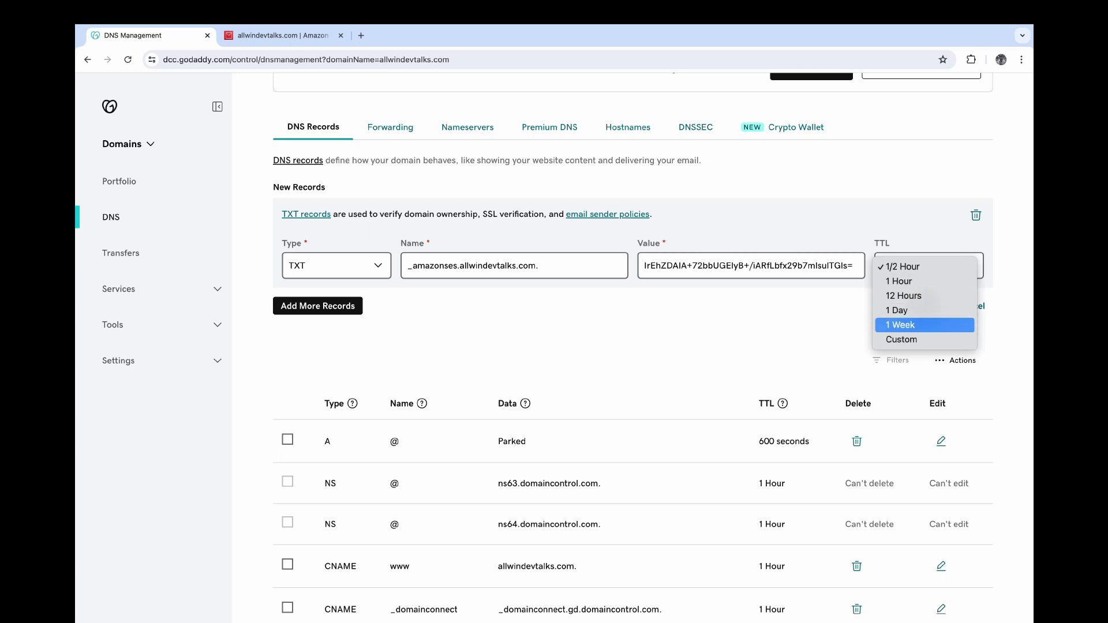
pyautogui.click(903, 339)
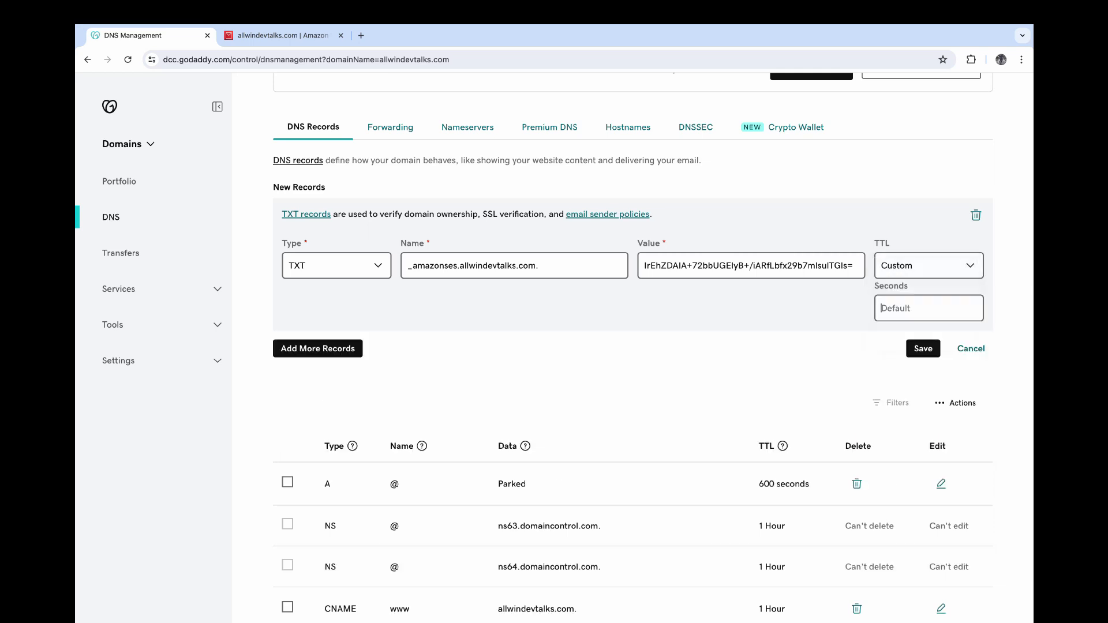
pyautogui.write('6')
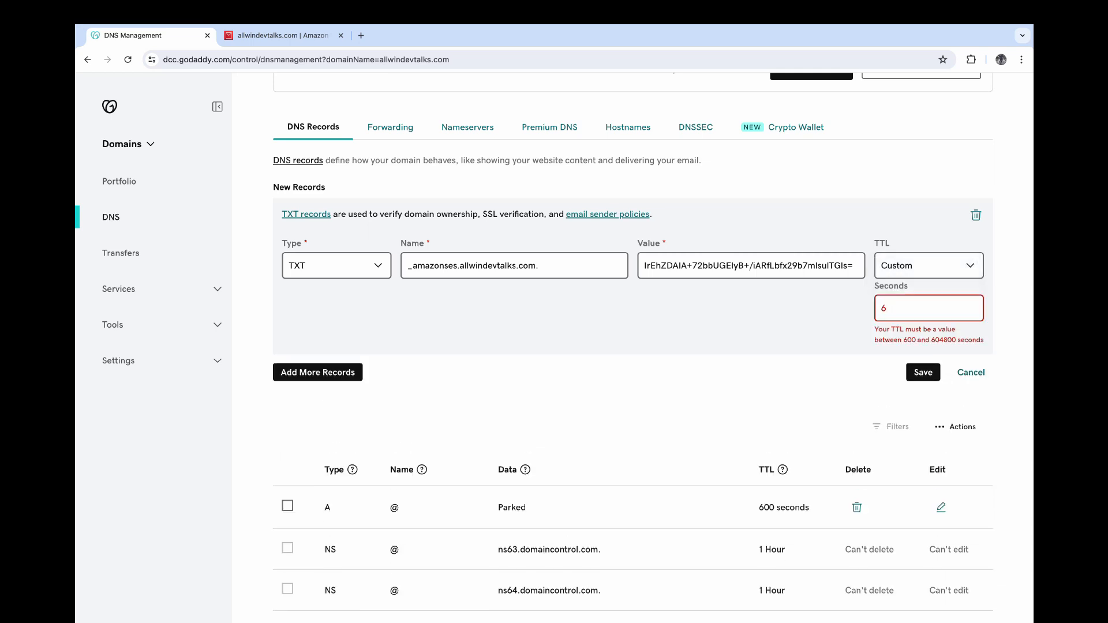
pyautogui.write('00')
pyautogui.press('Return')
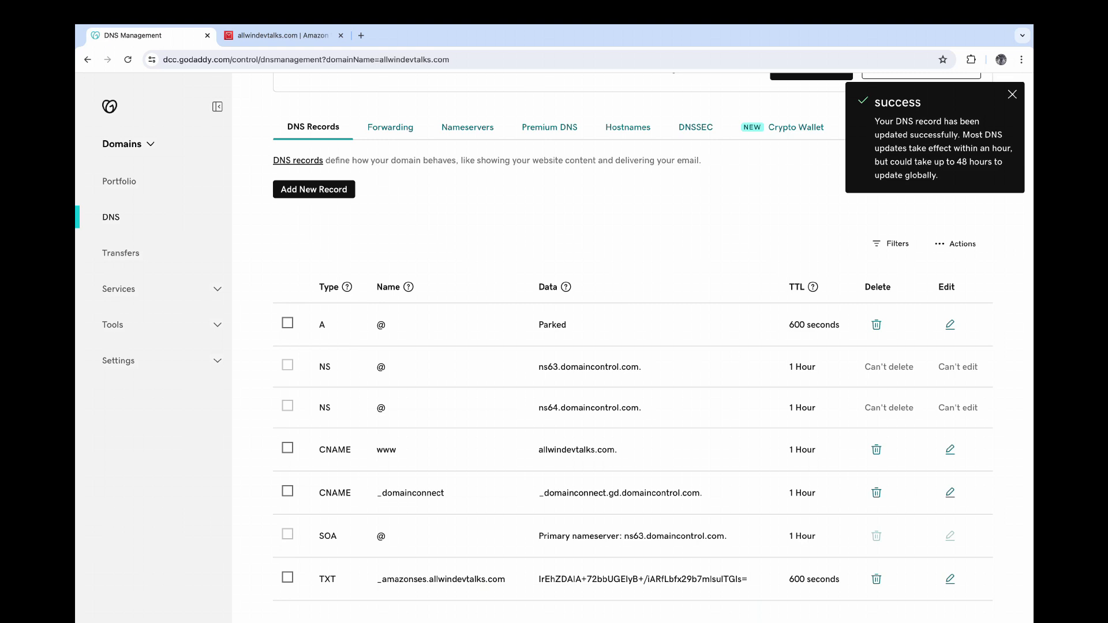
# - Check the saved _amazonses record's name and value in the GoDaddy records list
pyautogui.scroll(-1, 653, 348)
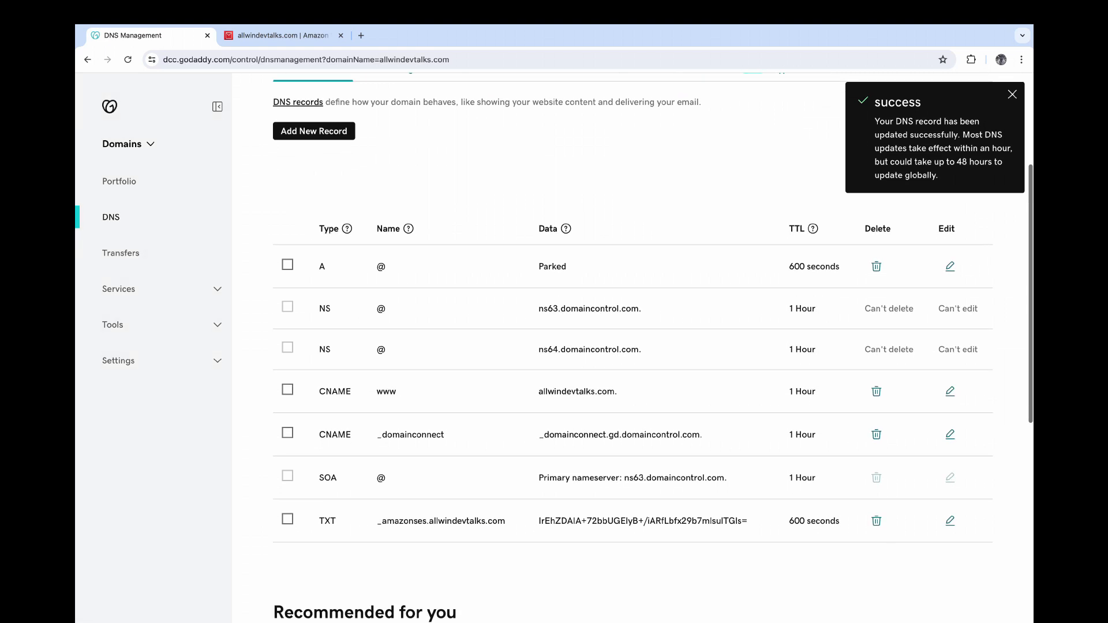
pyautogui.doubleClick(401, 521)
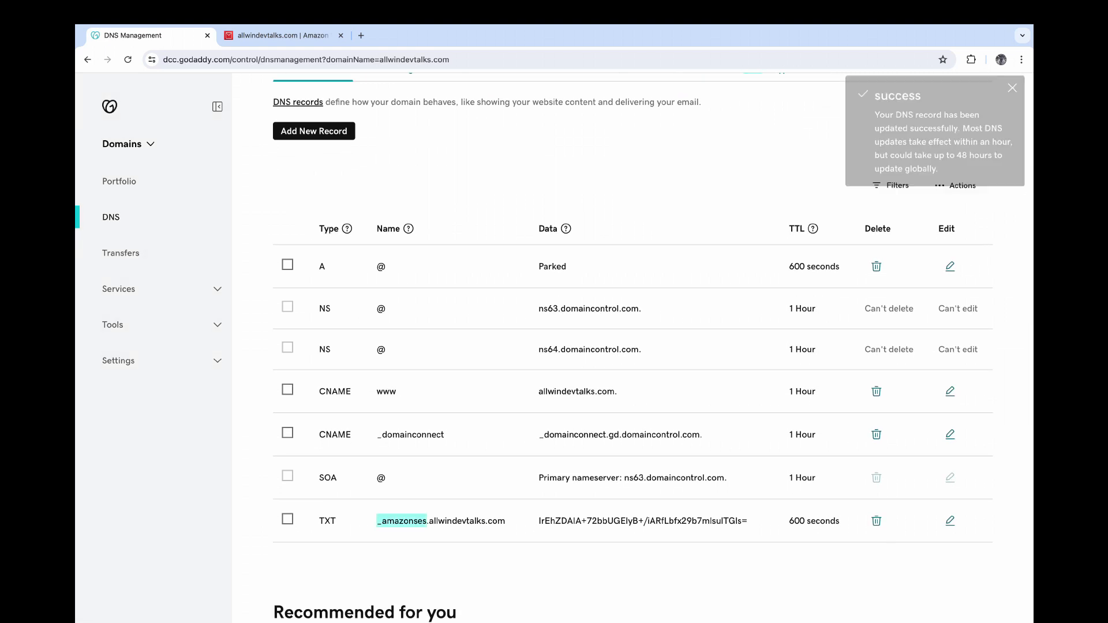
pyautogui.doubleClick(613, 521)
pyautogui.scroll(3, 613, 521)
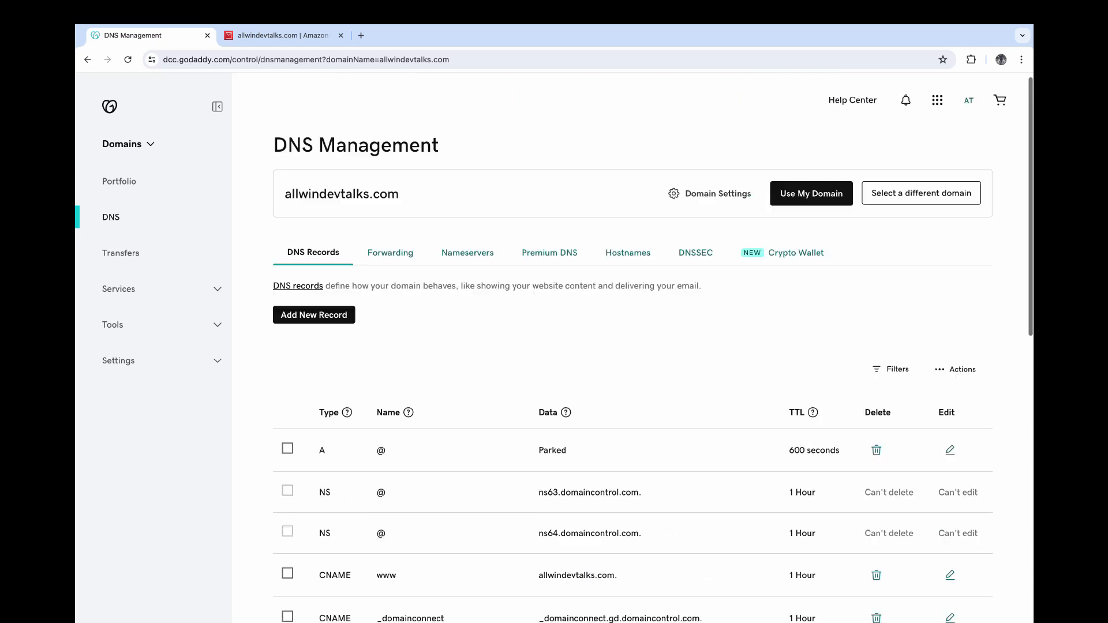
# - Copy the MX record's name from WorkMail over to the GoDaddy DNS records
pyautogui.click(277, 36)
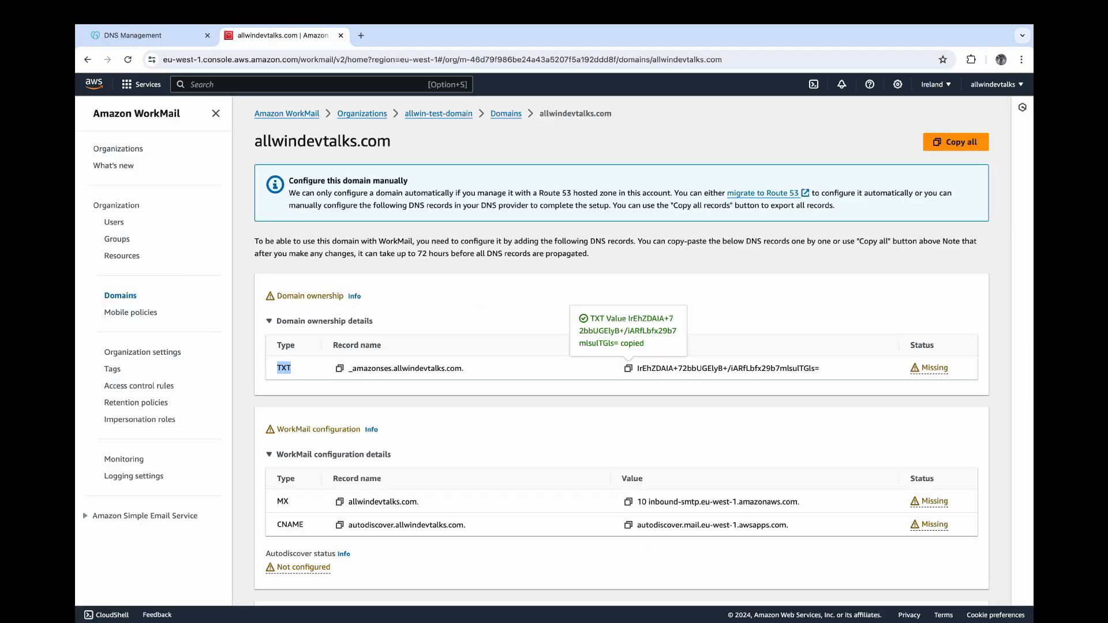
pyautogui.click(324, 321)
pyautogui.scroll(-1, 323, 321)
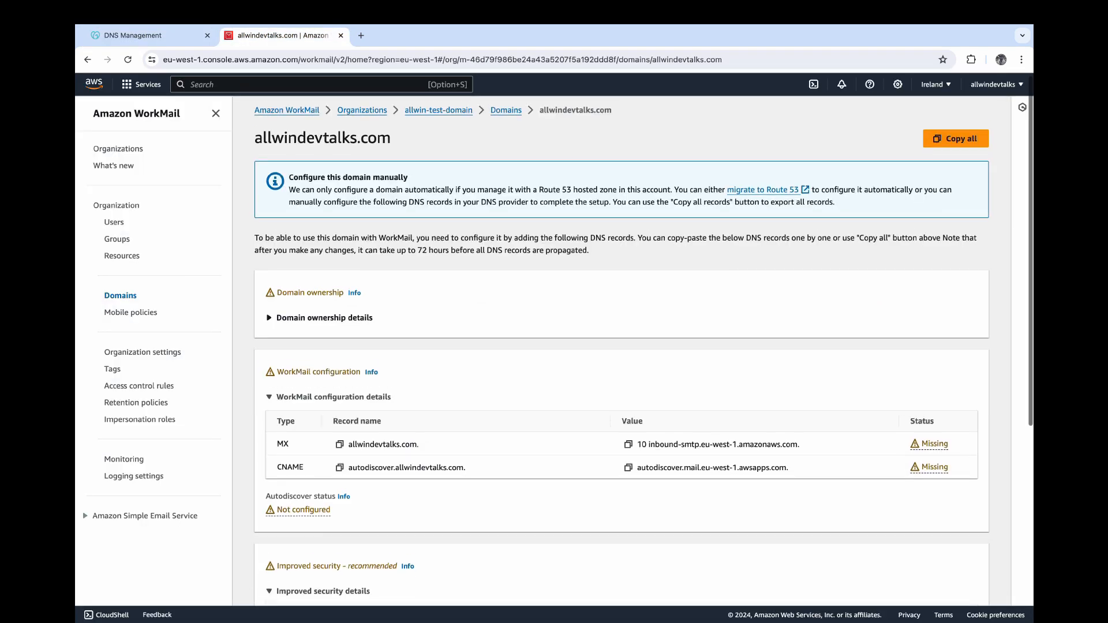
pyautogui.click(339, 388)
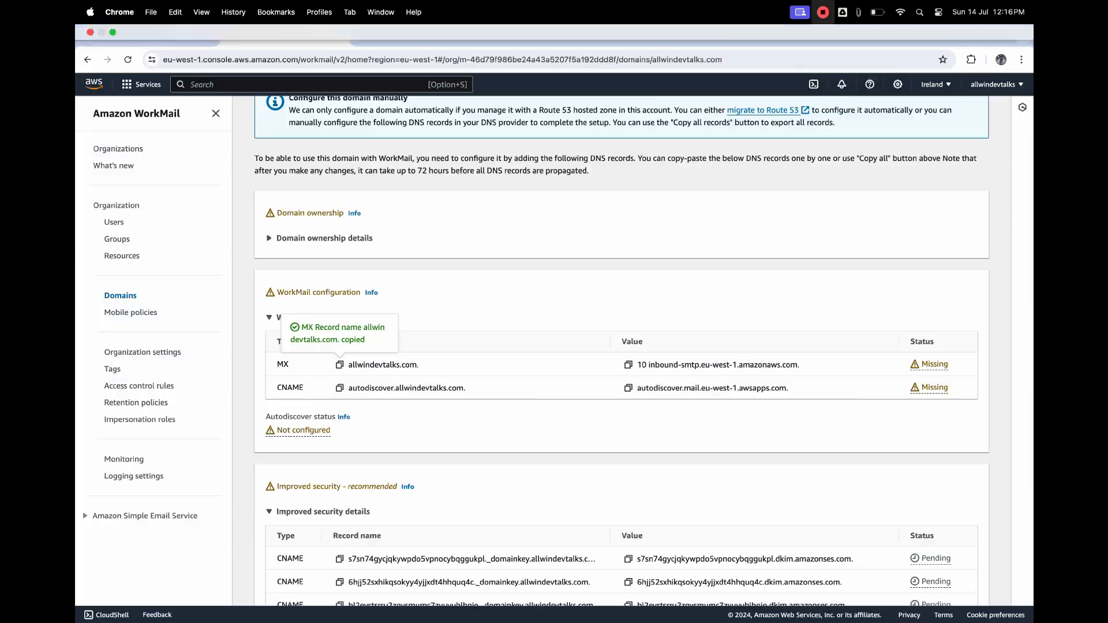
pyautogui.click(133, 35)
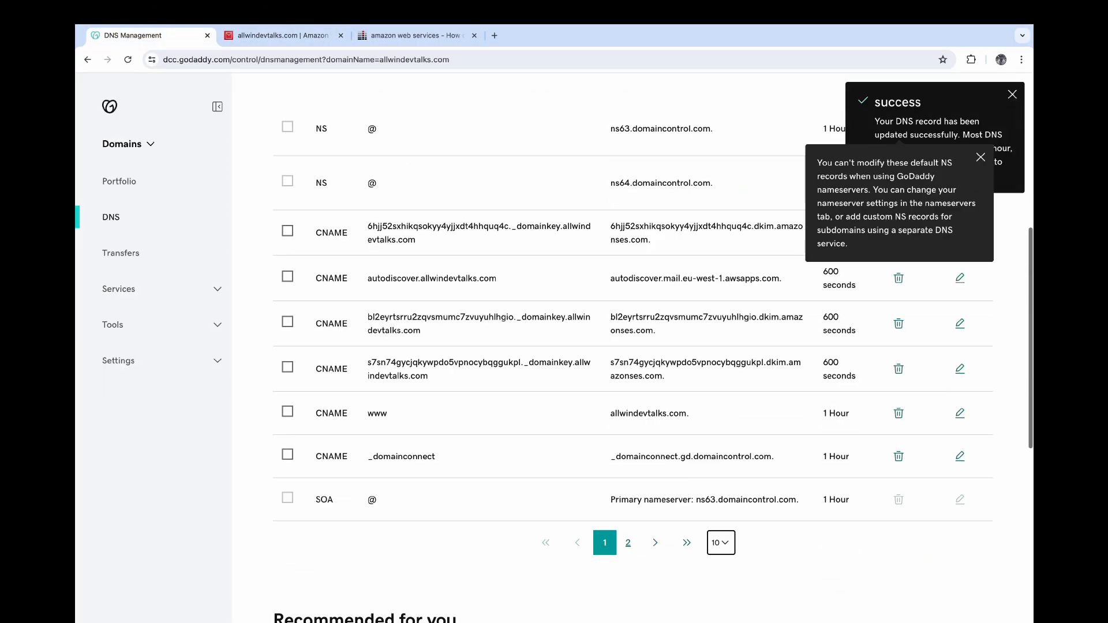
pyautogui.scroll(-2, 633, 346)
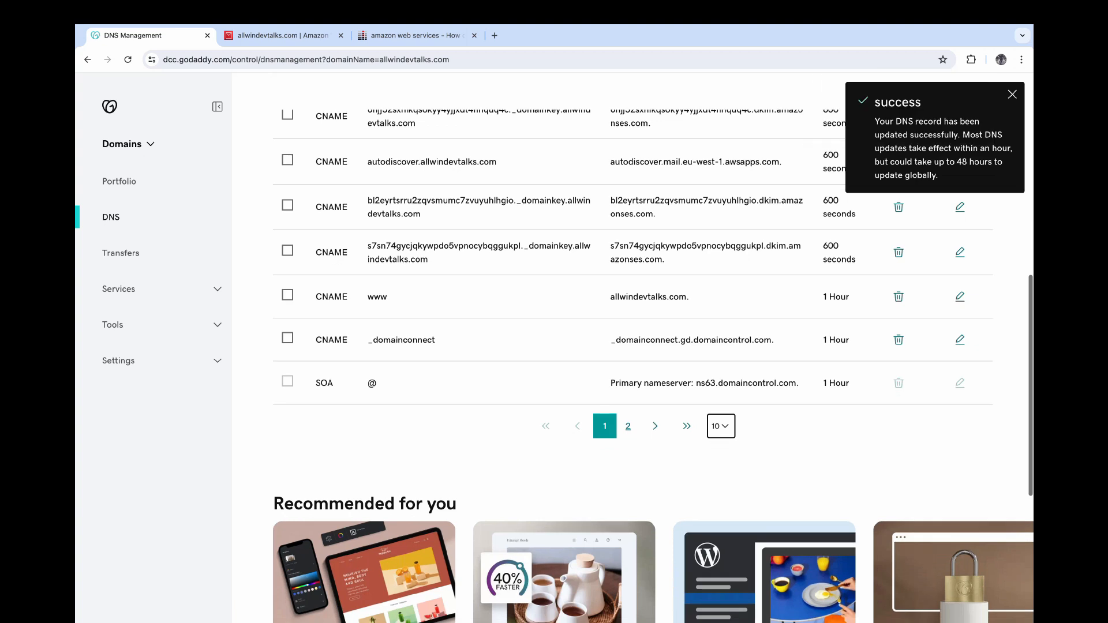
pyautogui.scroll(9, 632, 347)
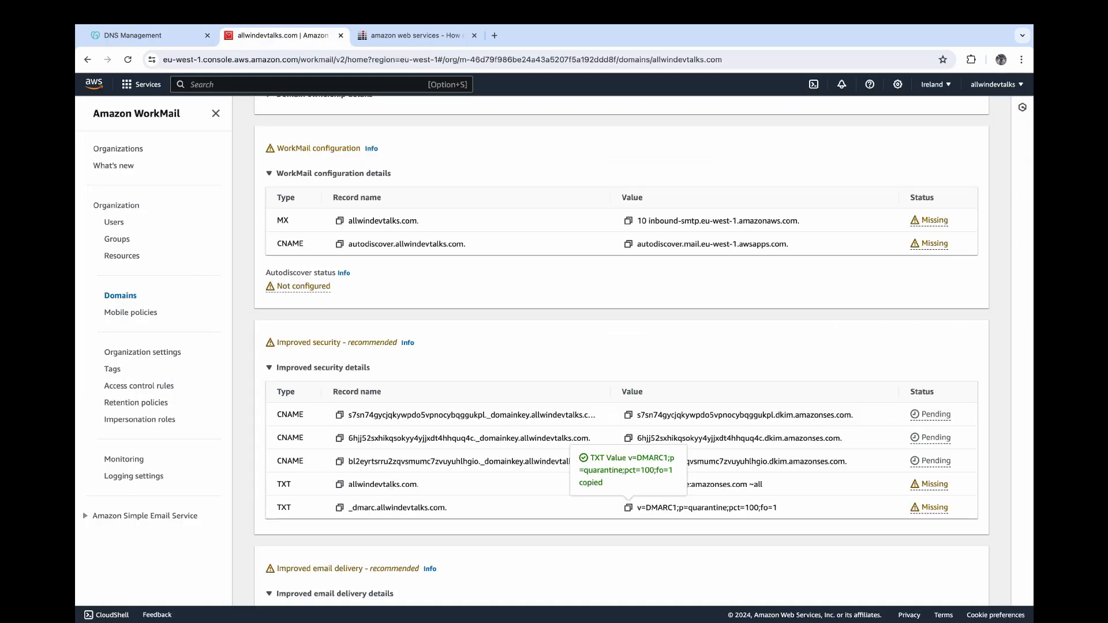
pyautogui.scroll(4, 622, 351)
pyautogui.scroll(-6, 622, 351)
pyautogui.scroll(4, 622, 351)
pyautogui.scroll(3, 622, 351)
# - Reload the WorkMail domain page and confirm the MX and SPF records show Verified
pyautogui.click(128, 59)
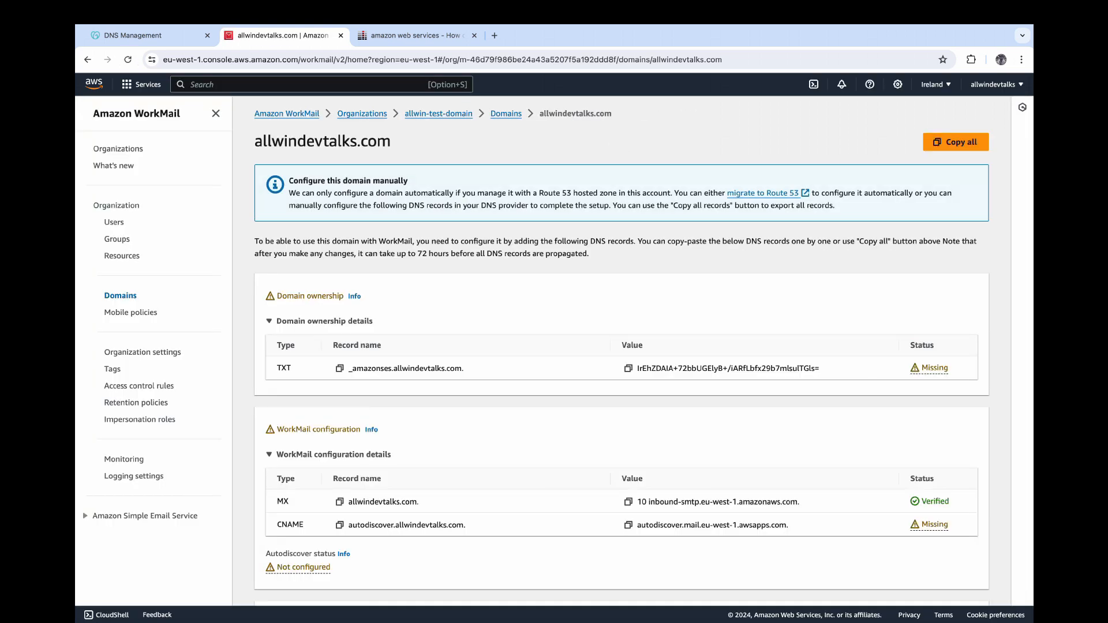
pyautogui.scroll(-3, 622, 350)
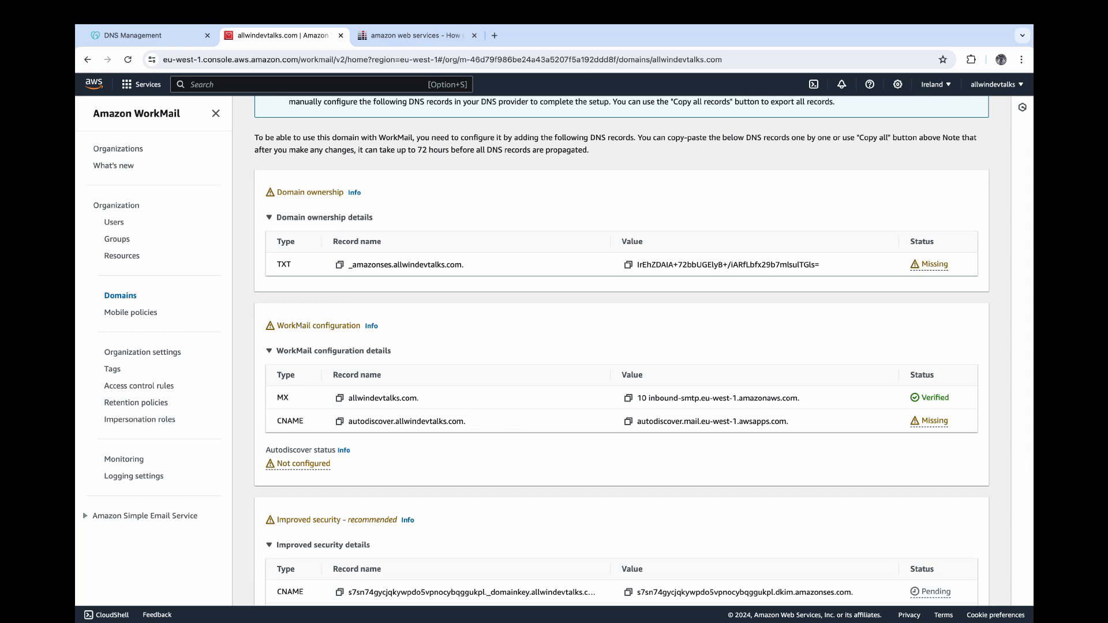
pyautogui.doubleClick(935, 398)
pyautogui.scroll(-5, 935, 397)
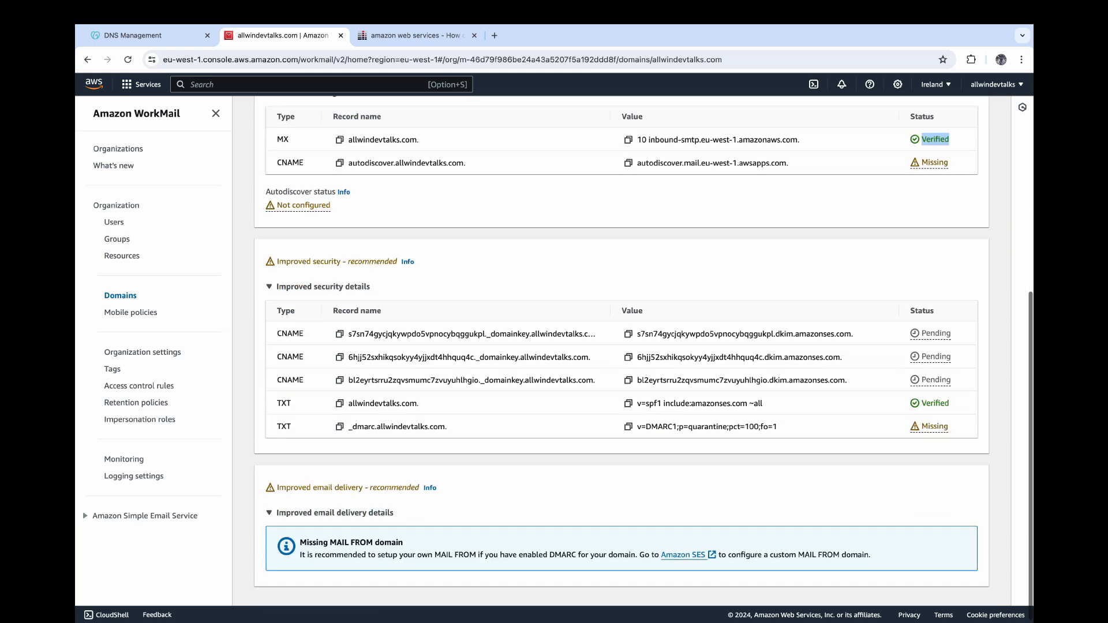
pyautogui.doubleClick(935, 400)
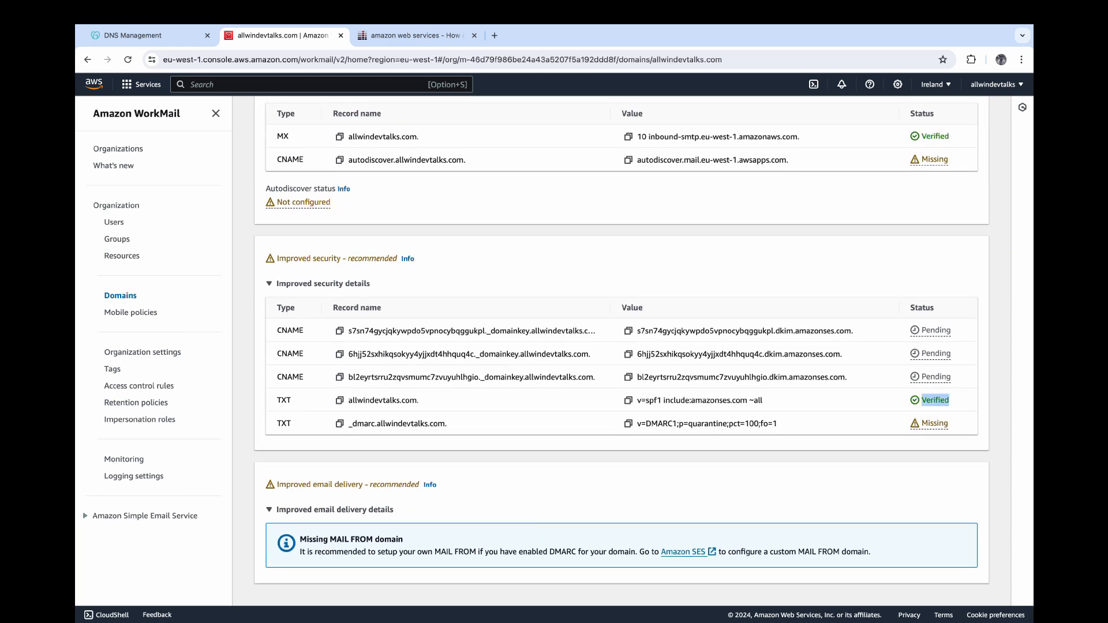
pyautogui.scroll(5, 643, 351)
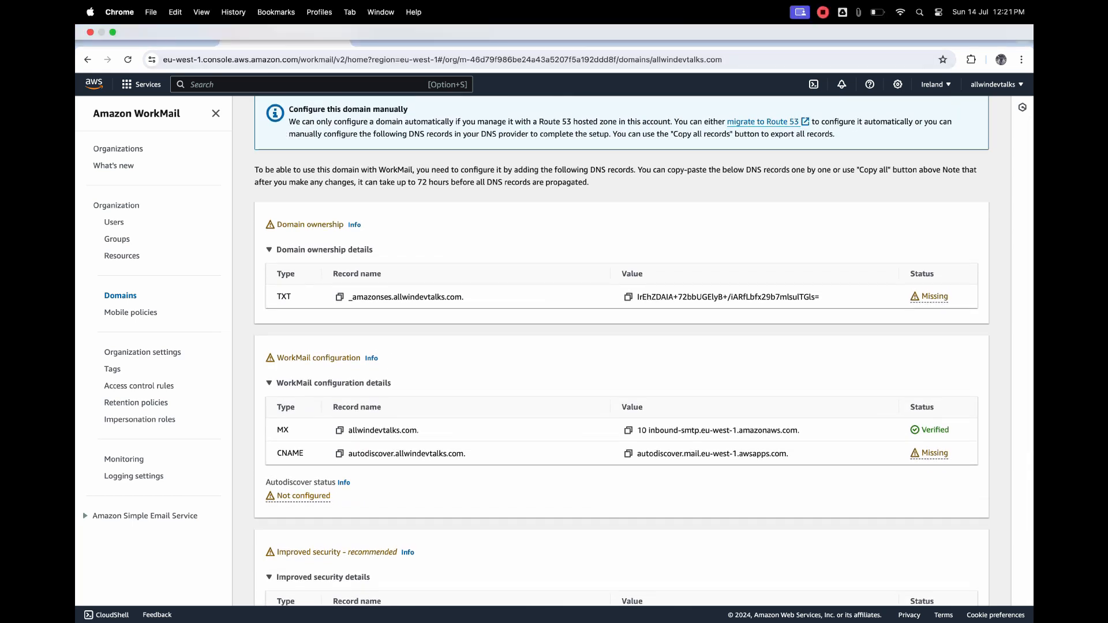
# - Reopen WorkMail via console search and confirm allwindevtalks.com is Verified under allwin-test-domain's Domains
pyautogui.click(823, 12)
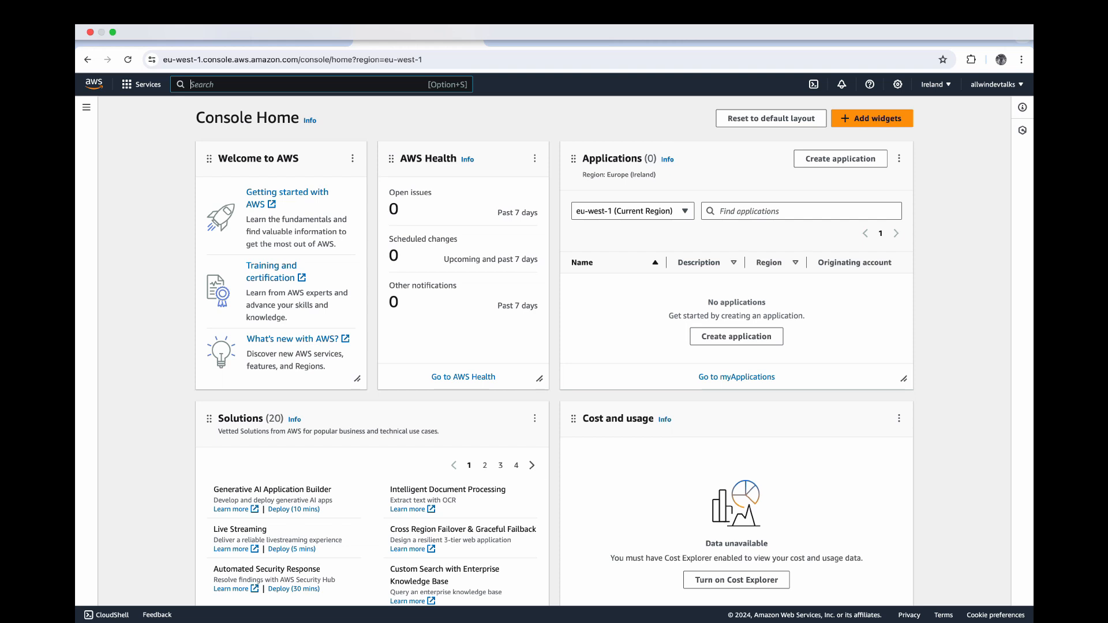
pyautogui.hotkey('alt', 's')
pyautogui.write('workma')
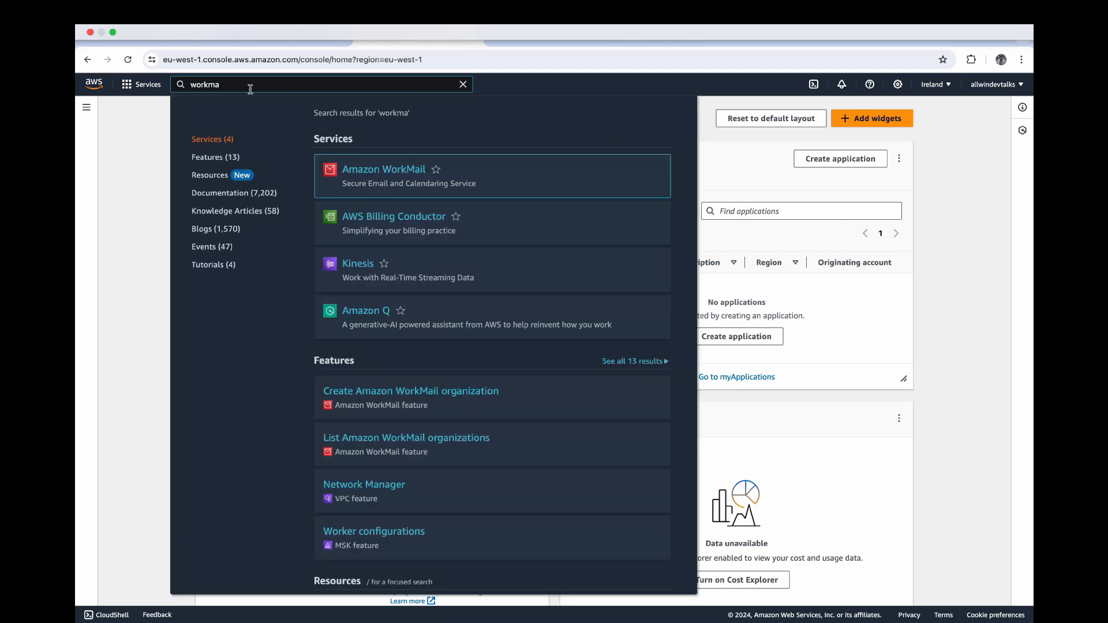
pyautogui.press('Return')
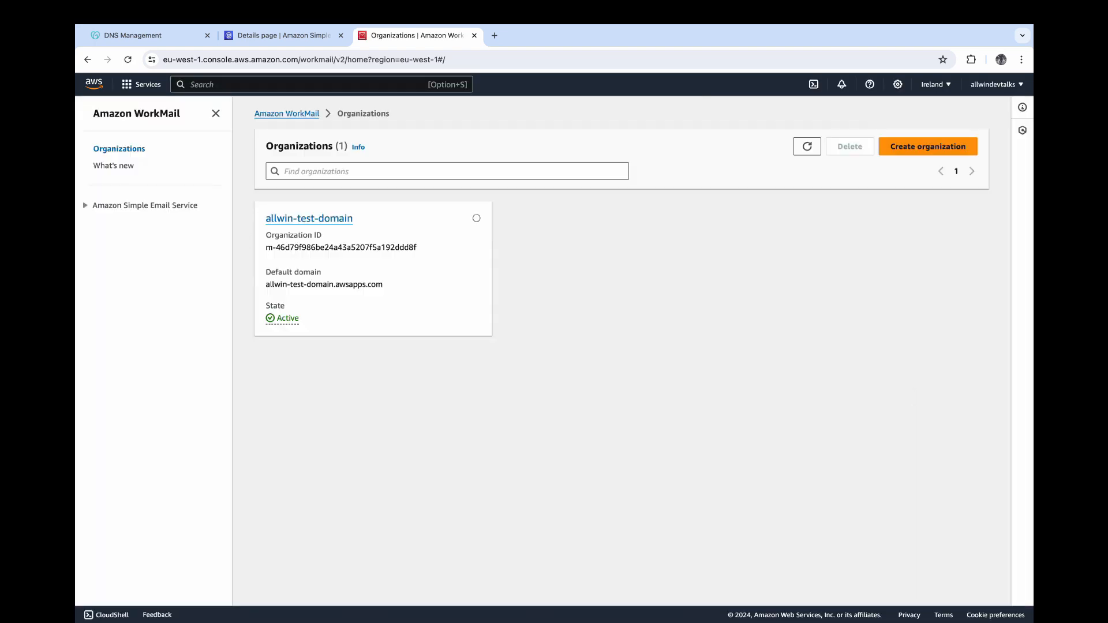
pyautogui.click(284, 218)
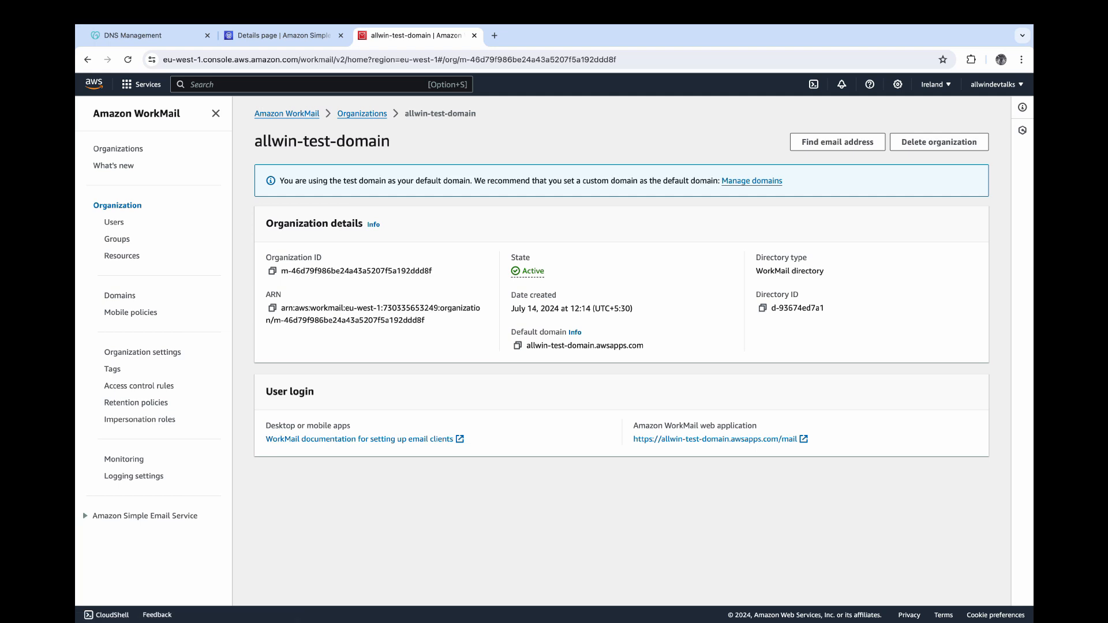
pyautogui.click(119, 295)
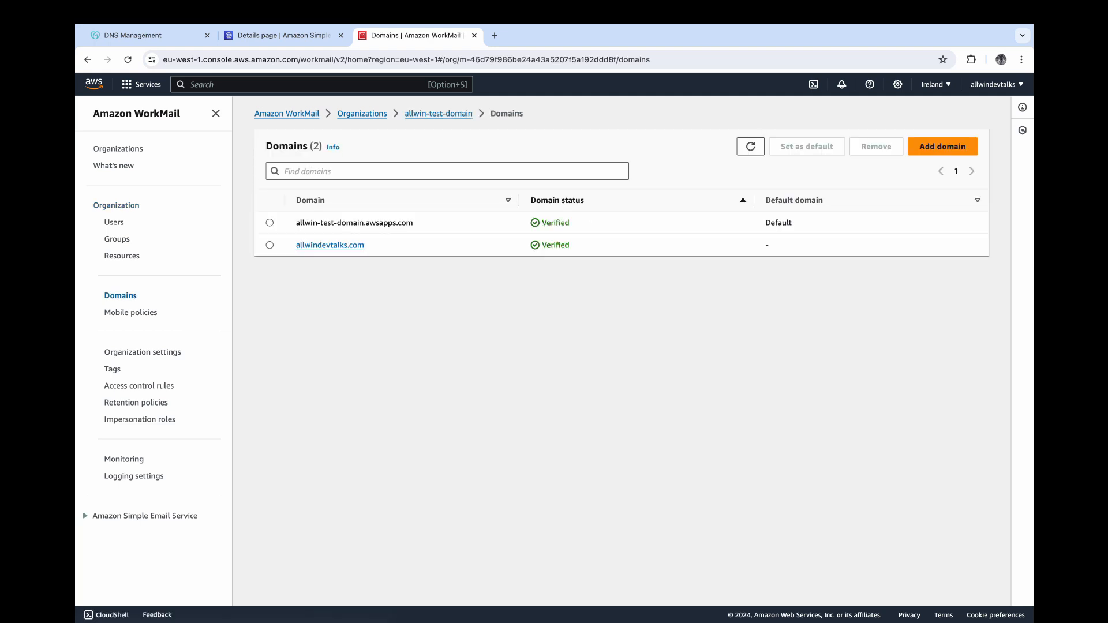
pyautogui.doubleClick(555, 245)
pyautogui.click(555, 245)
pyautogui.click(113, 223)
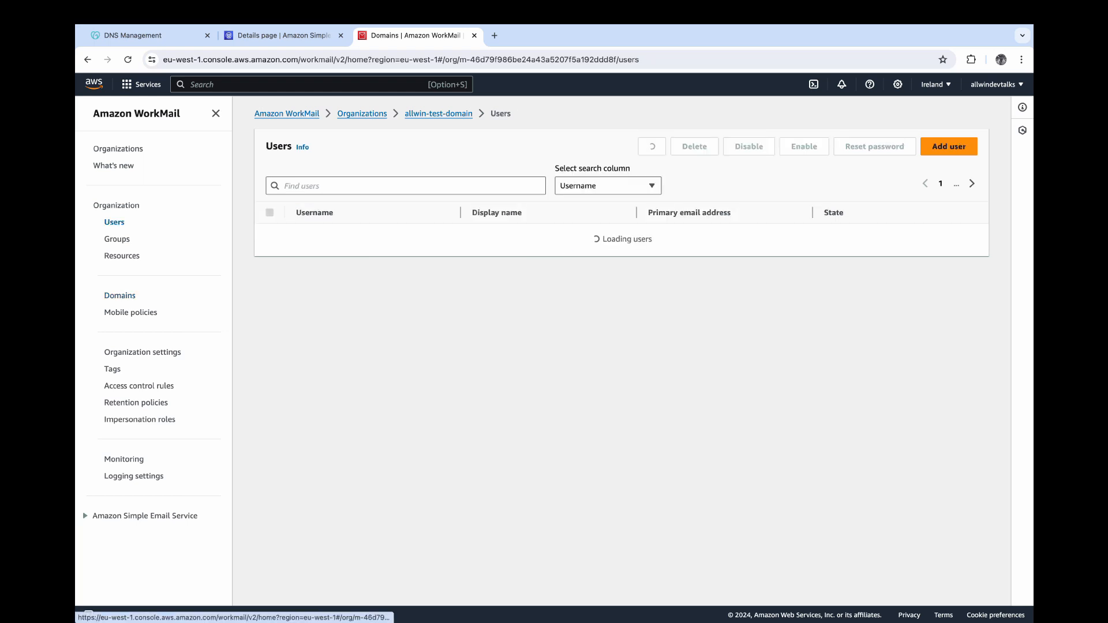
pyautogui.click(948, 146)
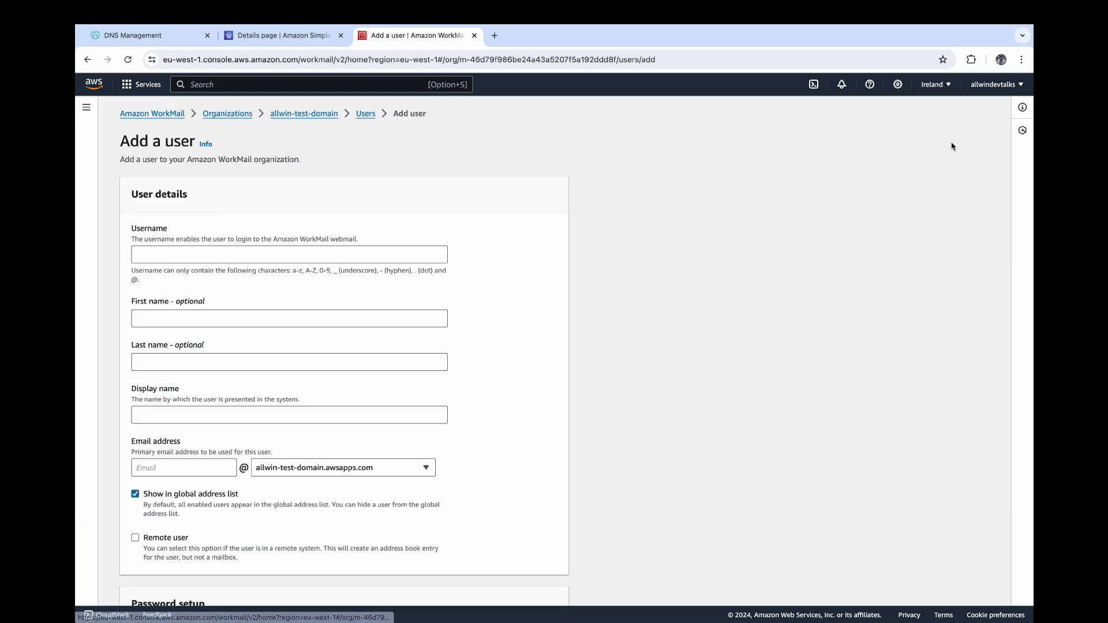
pyautogui.click(289, 254)
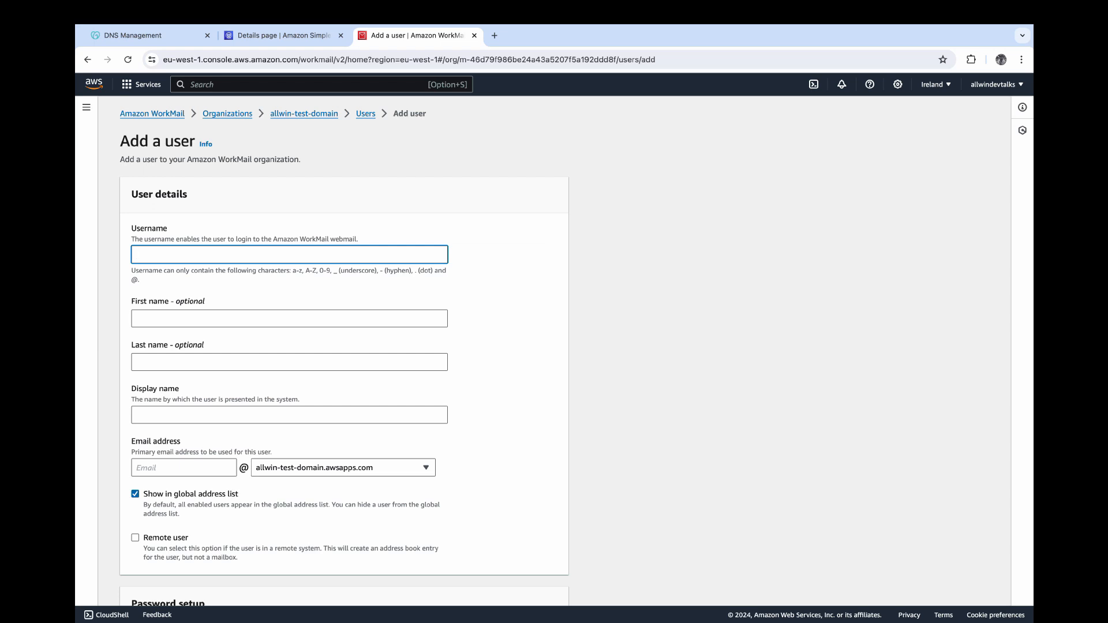
pyautogui.click(137, 318)
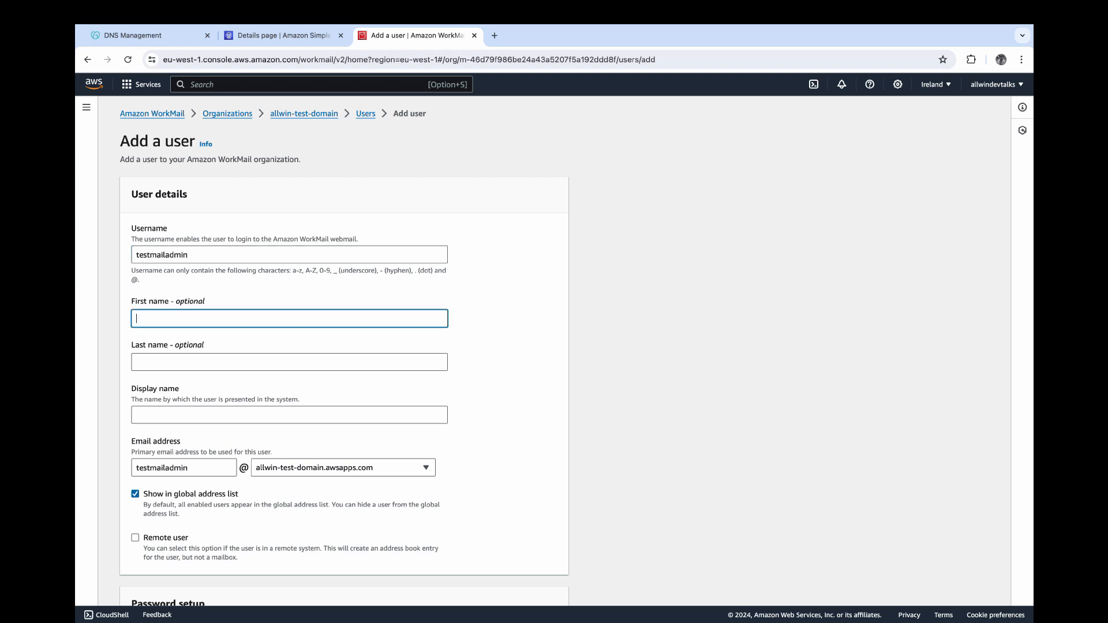
pyautogui.write('TEst')
pyautogui.press('BackSpace')
pyautogui.press('BackSpace')
pyautogui.write('est')
pyautogui.press('Tab')
pyautogui.write('M')
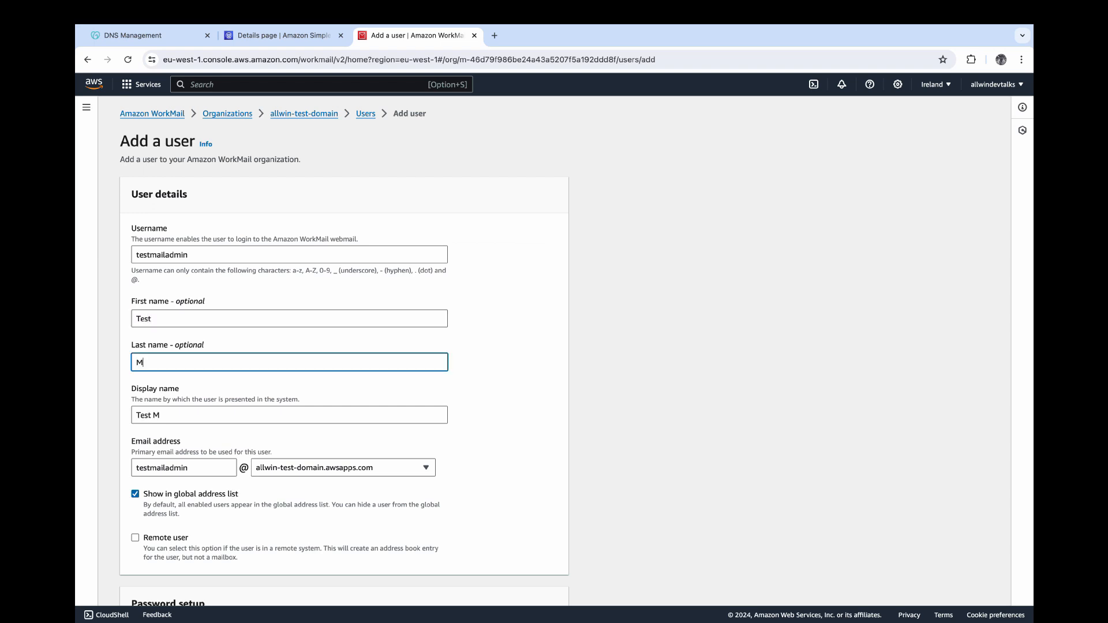
pyautogui.write('ail Admin')
pyautogui.press('Tab')
pyautogui.press('Tab')
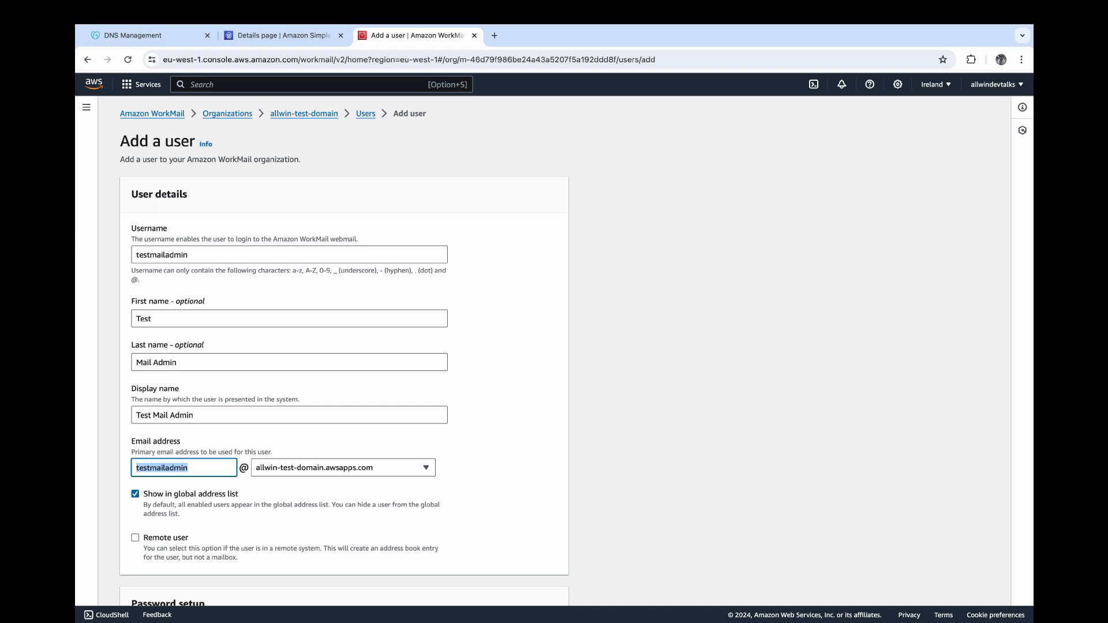
# - Choose allwindevtalks.com as the email domain, enter and confirm the password, and add the user
pyautogui.click(343, 468)
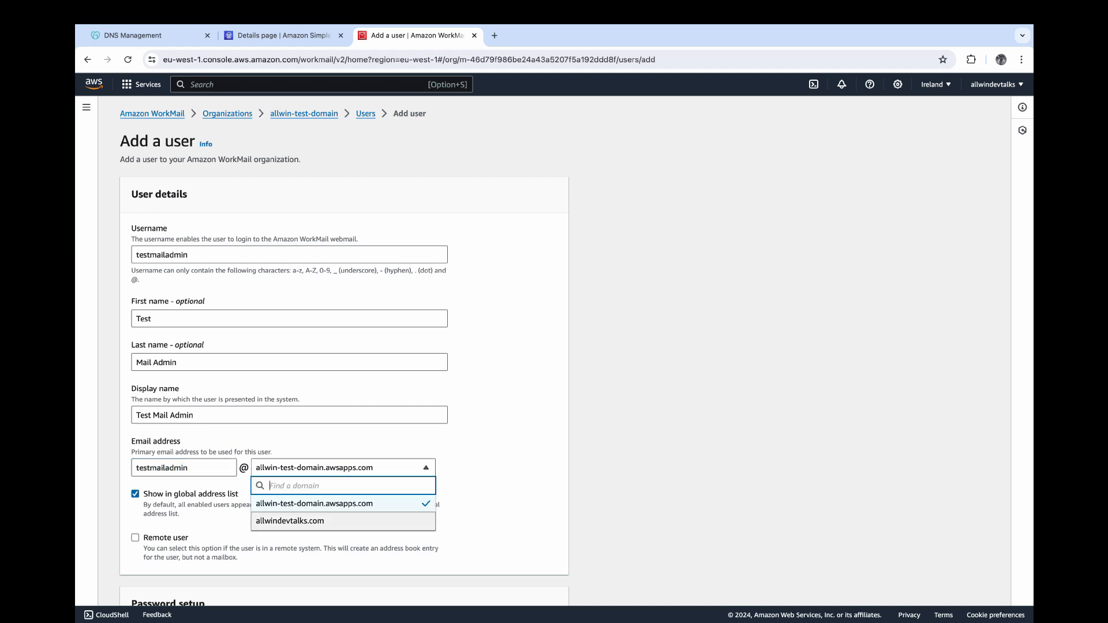
pyautogui.click(355, 521)
pyautogui.scroll(-1, 354, 519)
pyautogui.scroll(-5, 576, 349)
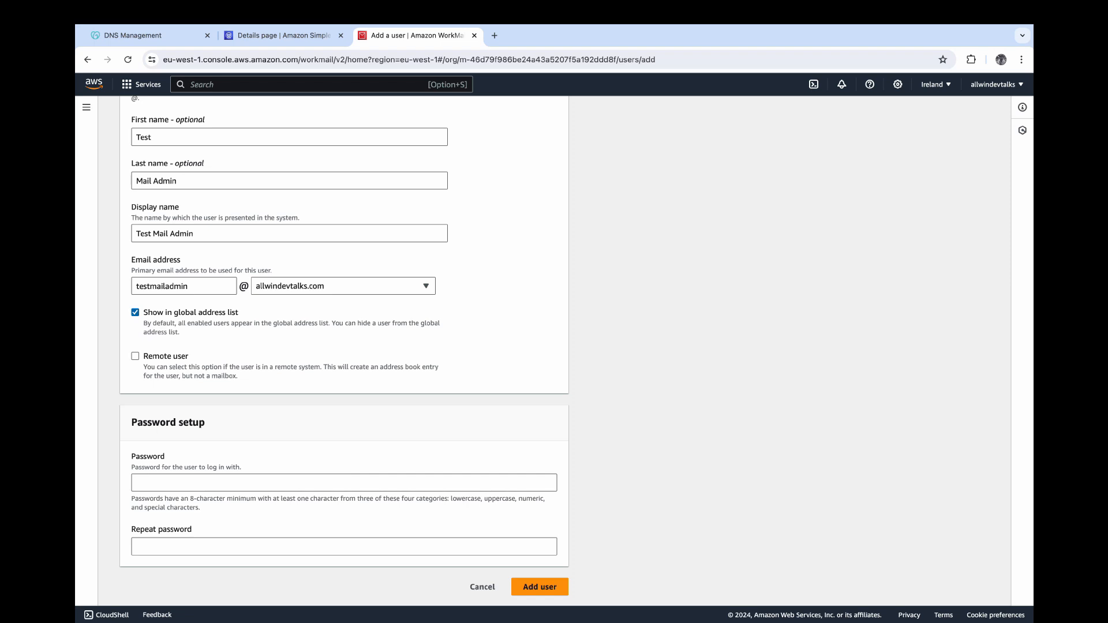
pyautogui.click(343, 483)
pyautogui.write('•••••')
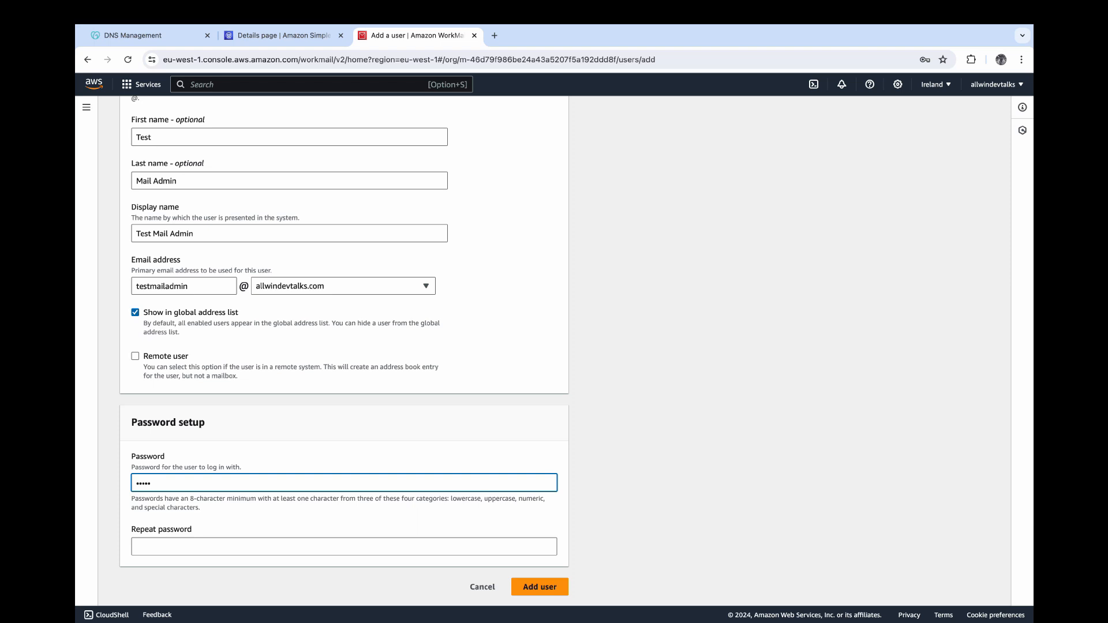
pyautogui.write('•')
pyautogui.press('BackSpace')
pyautogui.press('BackSpace')
pyautogui.press('BackSpace')
pyautogui.press('BackSpace')
pyautogui.press('BackSpace')
pyautogui.write('••••••••')
pyautogui.click(137, 547)
pyautogui.write('••••••••')
pyautogui.click(534, 586)
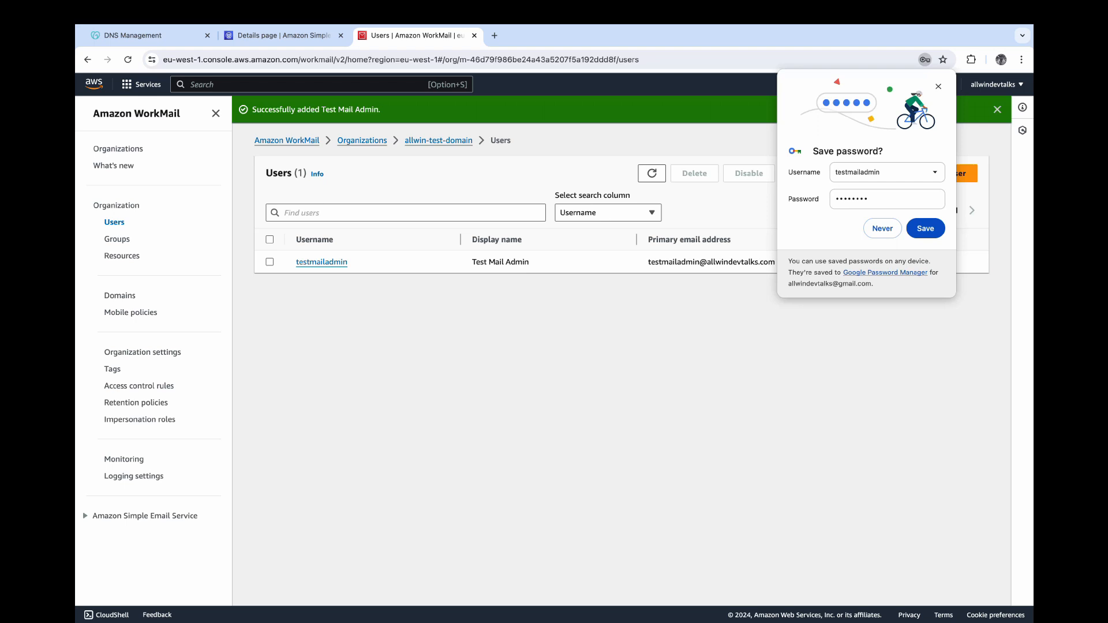
# - Browse testmailadmin's Mobile devices, Permissions, Groups and Quota tabs, then return to allwin-test-domain's overview
pyautogui.click(882, 229)
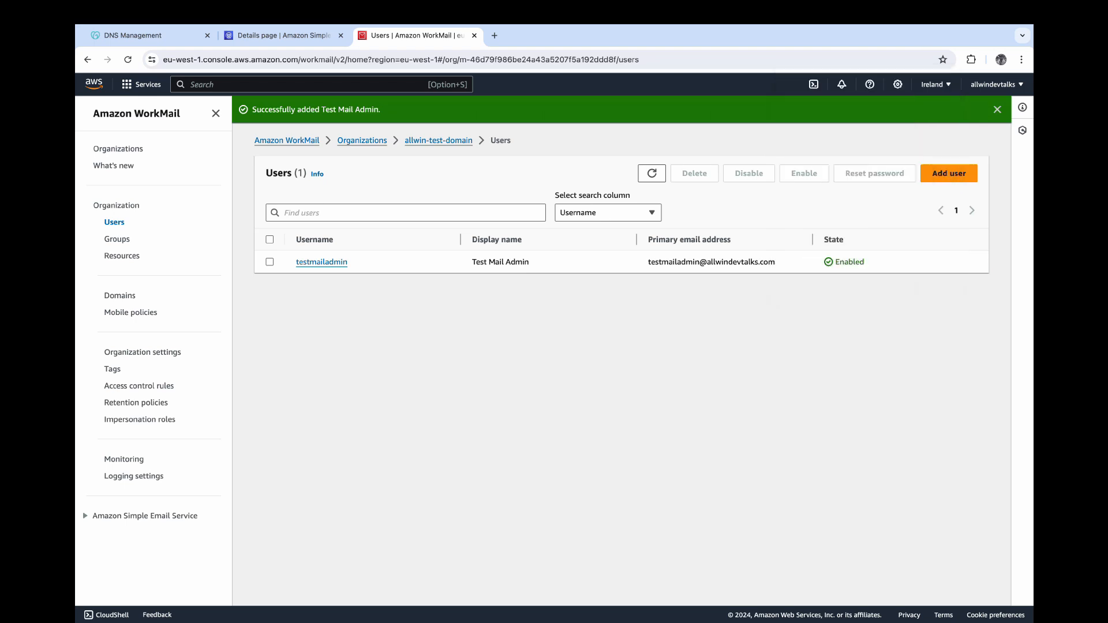
pyautogui.click(322, 262)
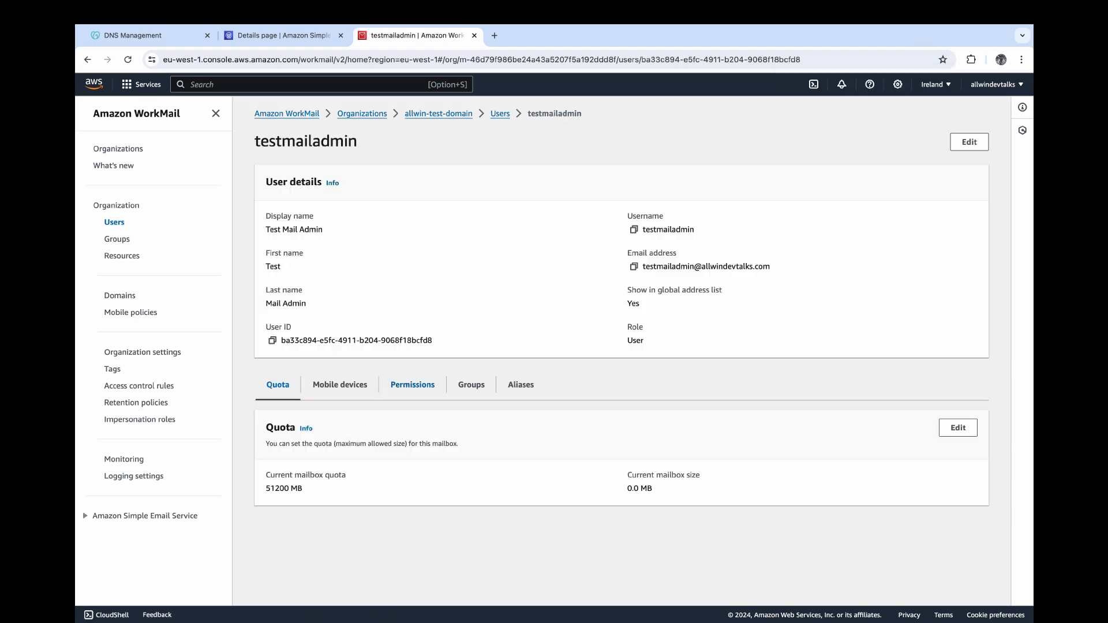
pyautogui.click(340, 385)
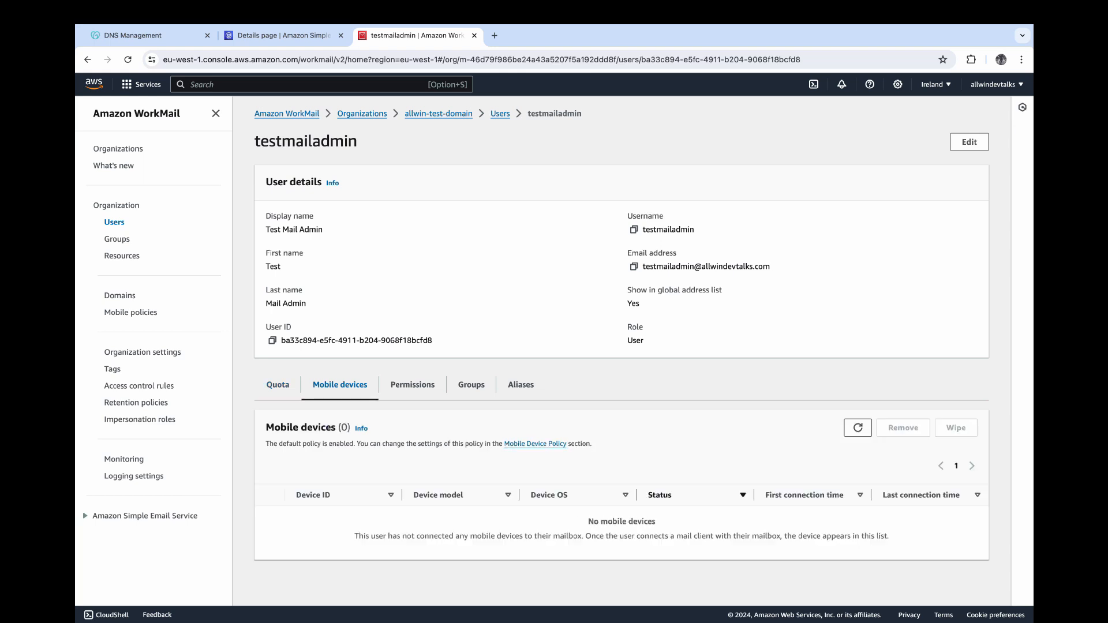
pyautogui.click(412, 385)
pyautogui.click(470, 385)
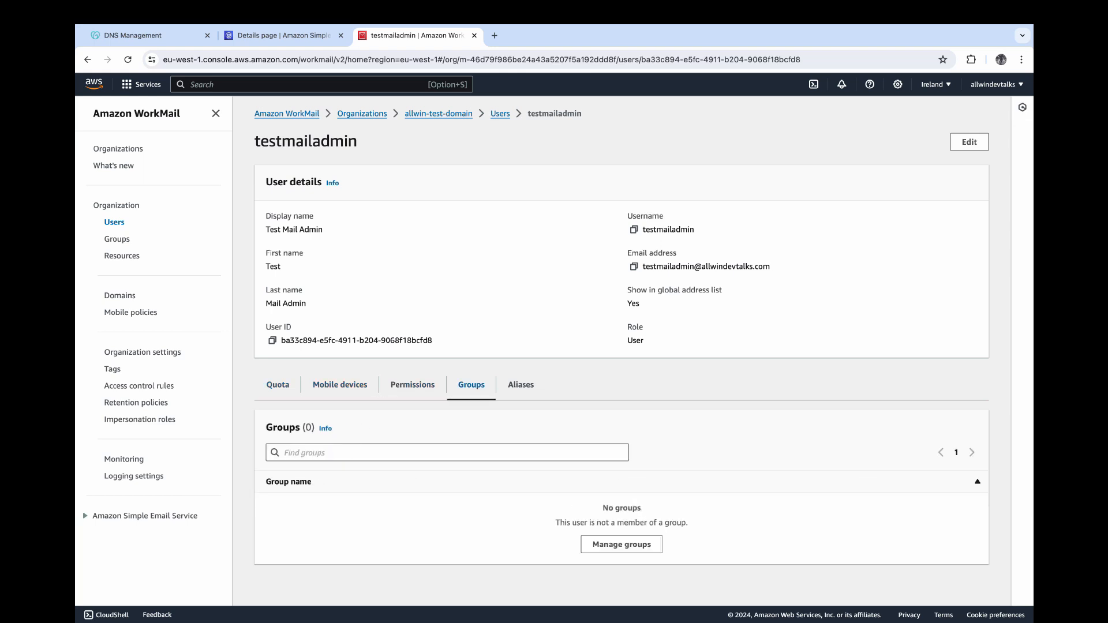
pyautogui.click(278, 385)
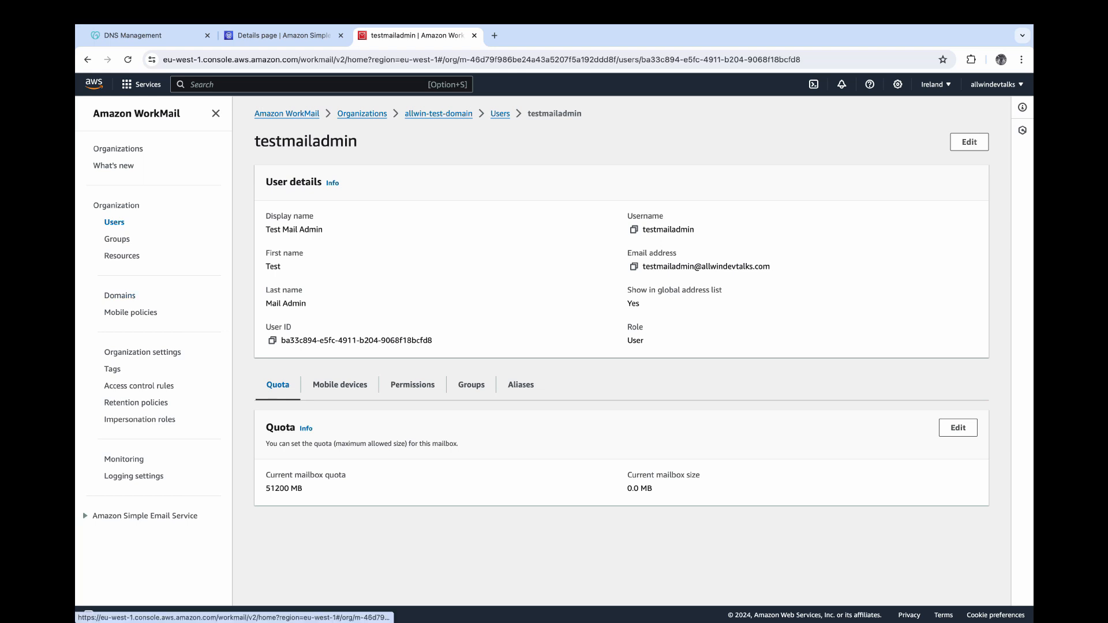
pyautogui.click(120, 295)
pyautogui.click(116, 205)
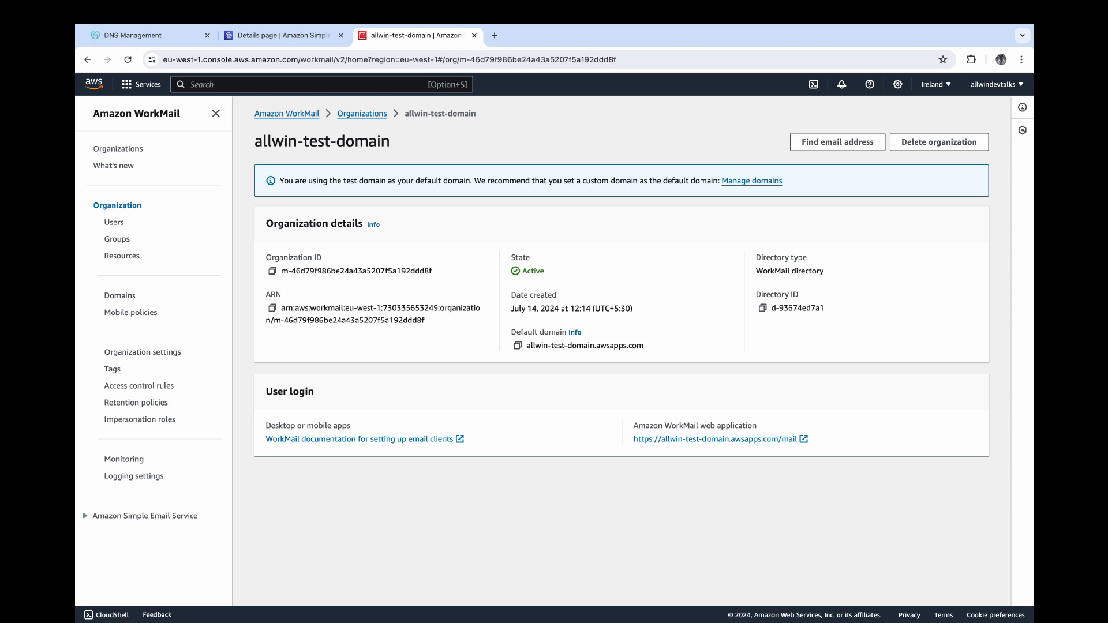
pyautogui.click(750, 440)
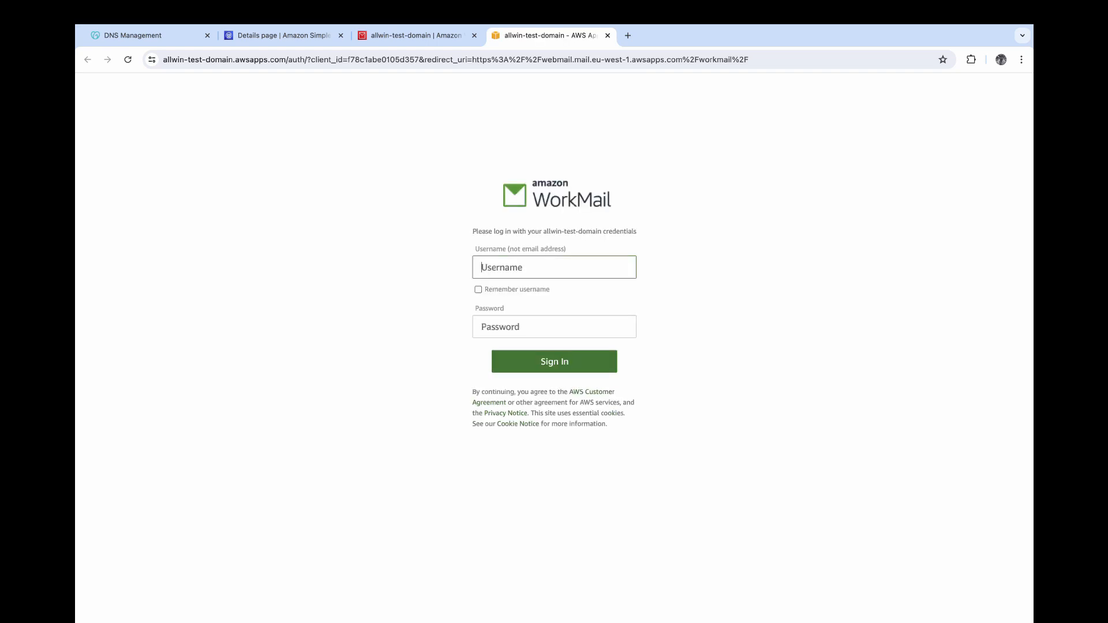
pyautogui.press('Tab')
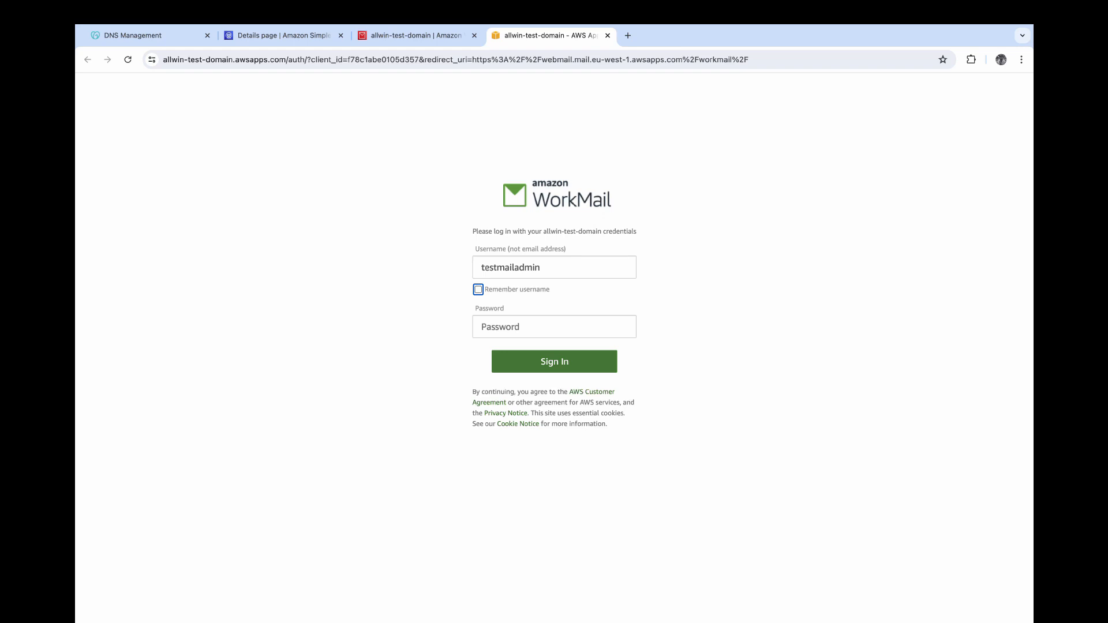
pyautogui.press('Tab')
pyautogui.write('••••••••')
pyautogui.press('Return')
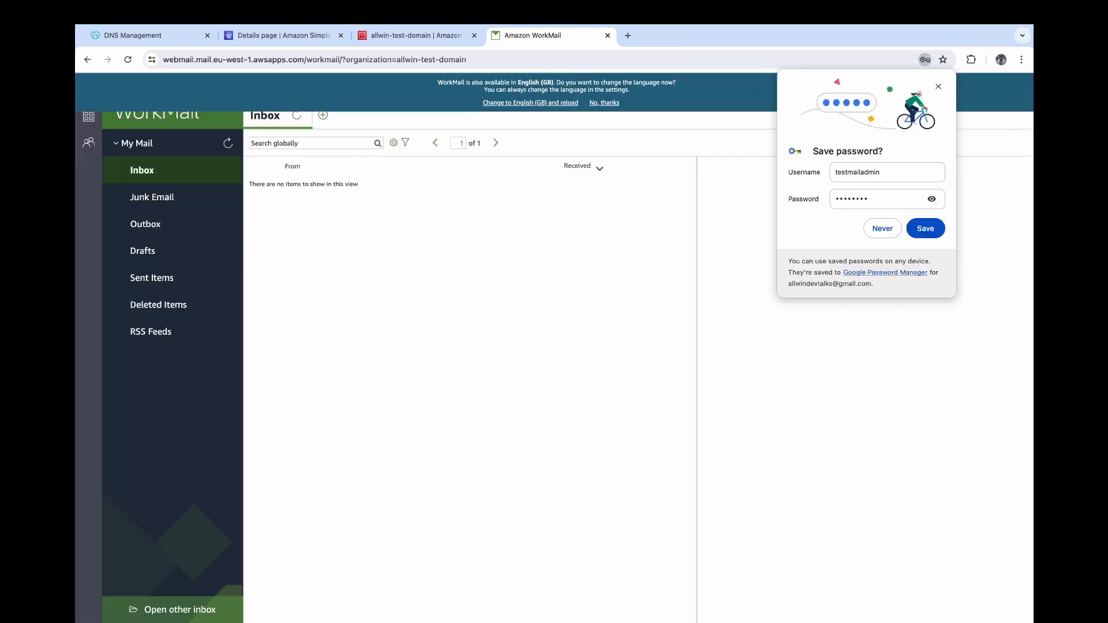
# - Decline saving the password, allow notifications, and dismiss the language suggestion banner
pyautogui.click(882, 228)
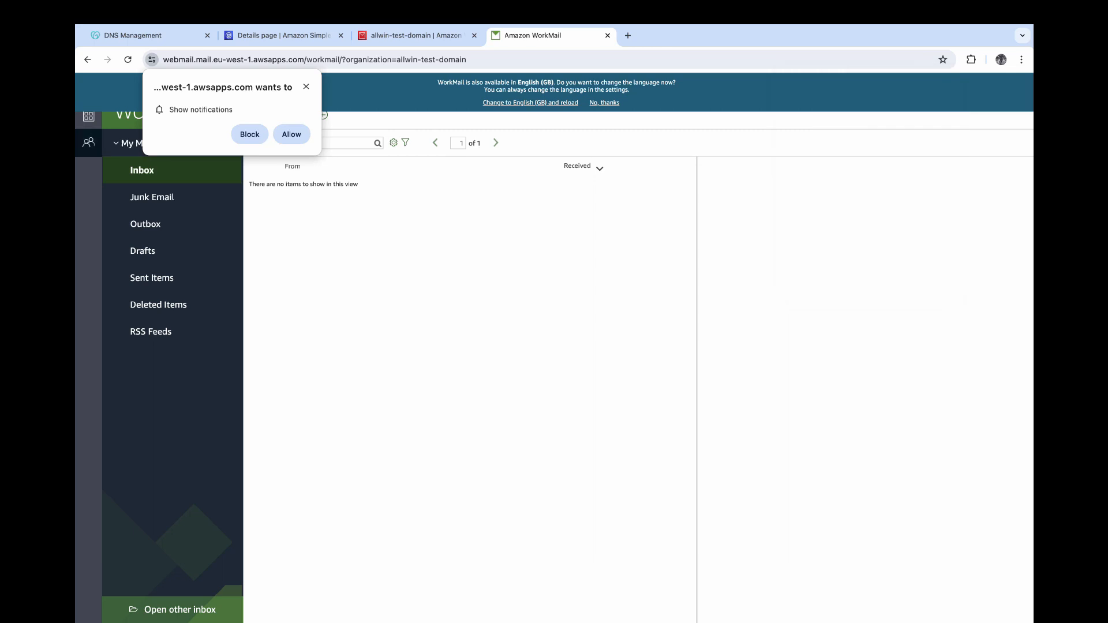
pyautogui.click(292, 134)
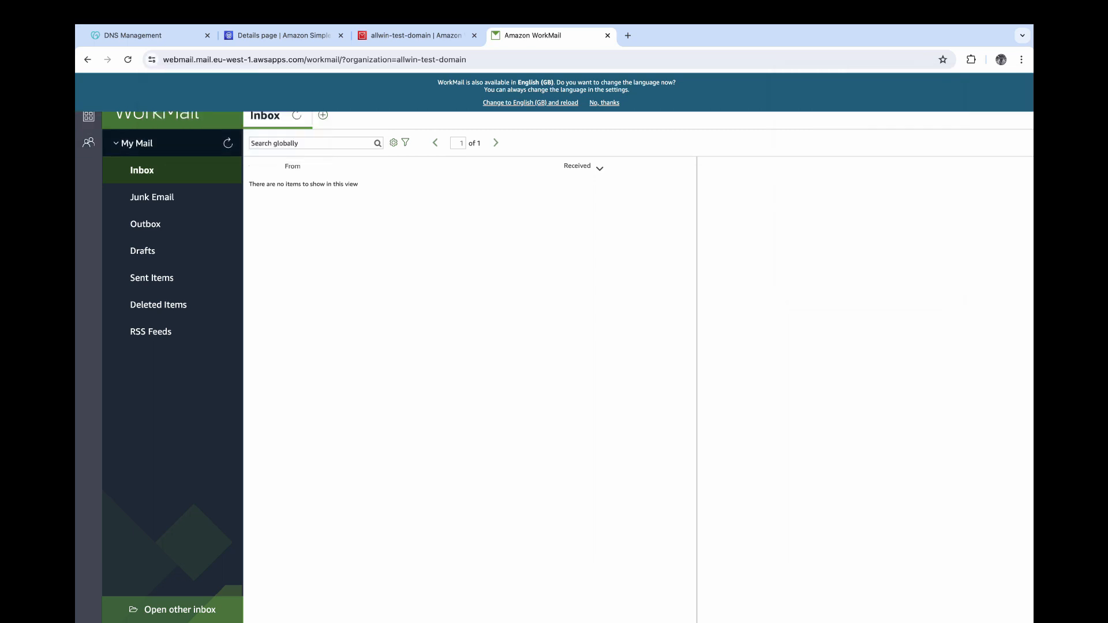
pyautogui.click(153, 197)
pyautogui.click(142, 171)
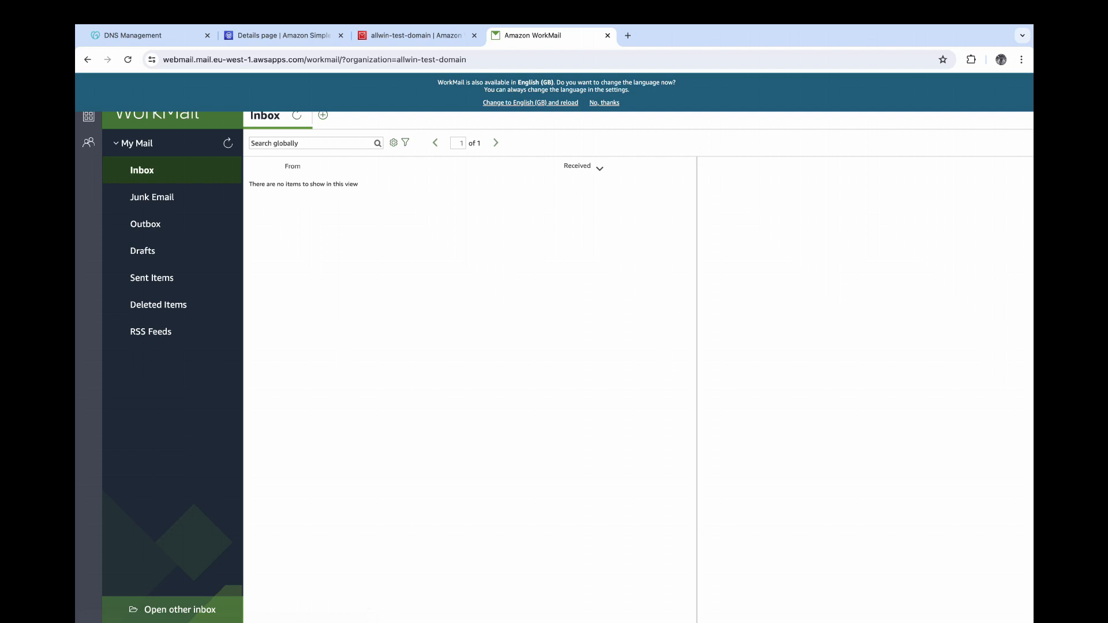
pyautogui.click(604, 103)
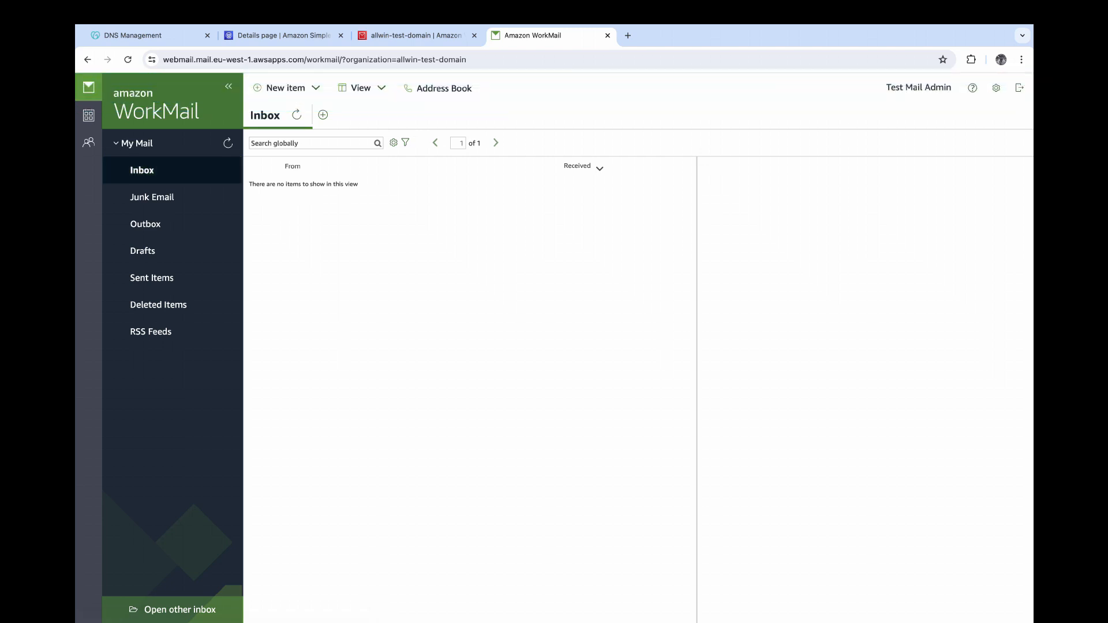
pyautogui.click(996, 88)
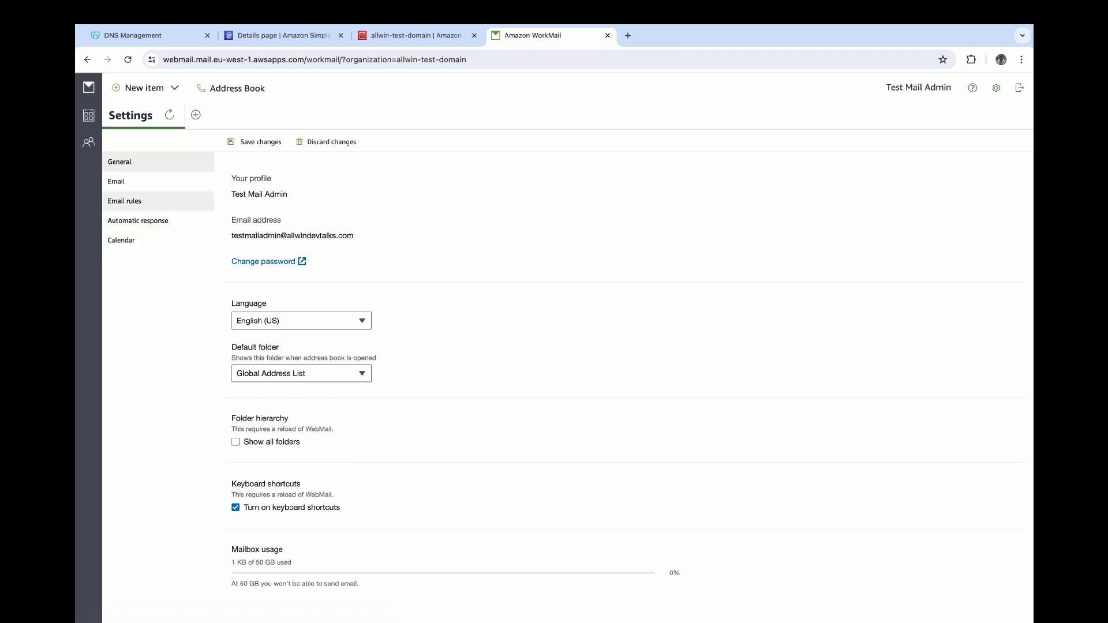
pyautogui.click(116, 182)
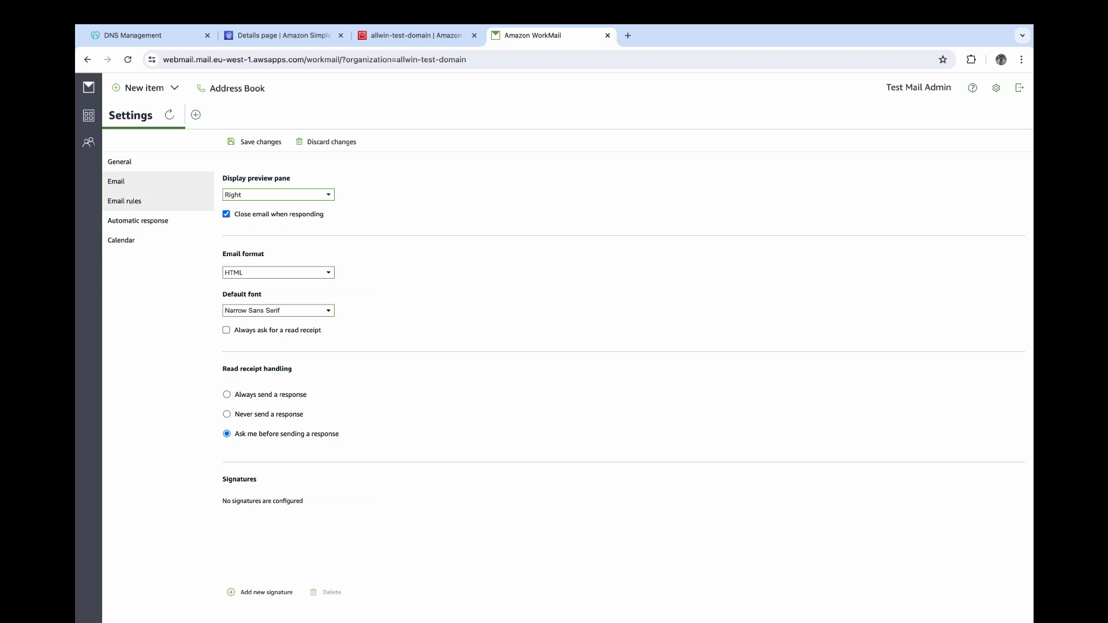
pyautogui.click(124, 201)
pyautogui.click(138, 221)
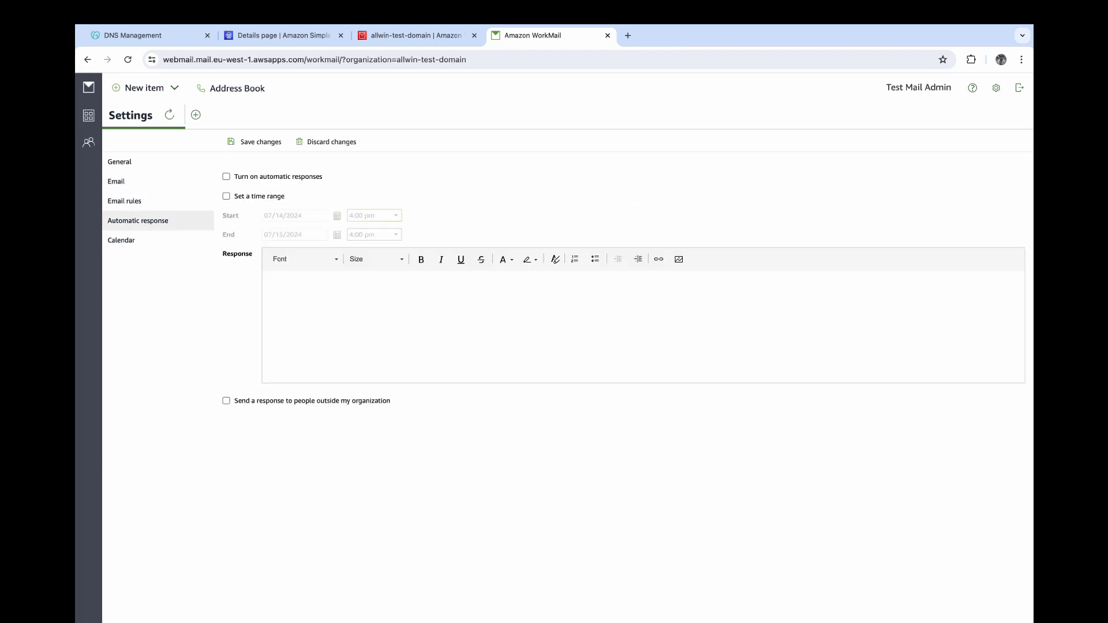
pyautogui.click(122, 240)
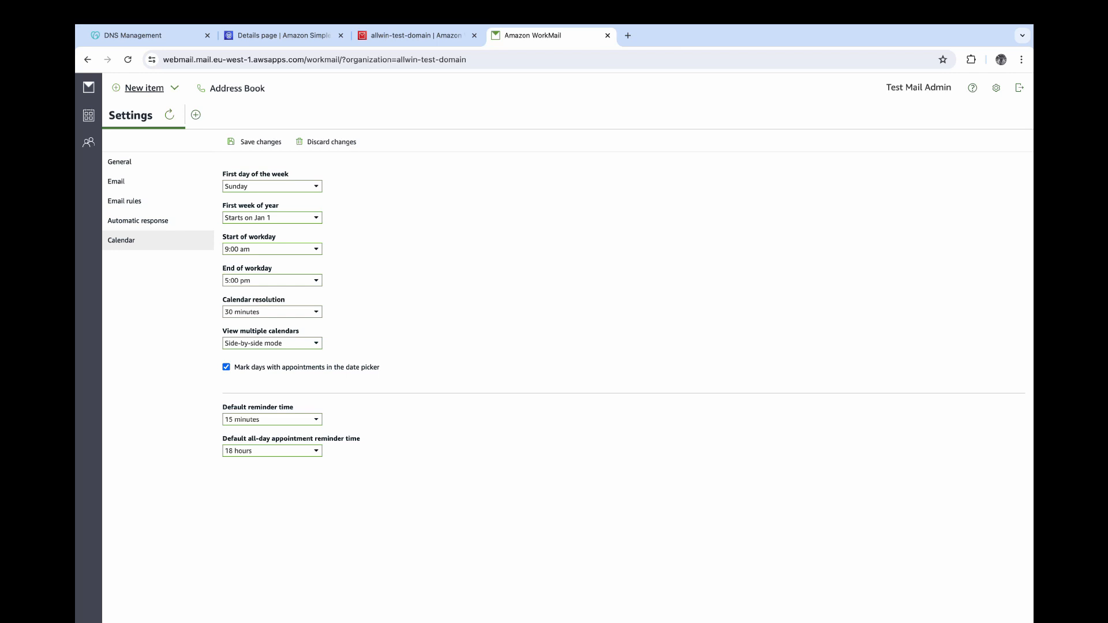
pyautogui.click(145, 87)
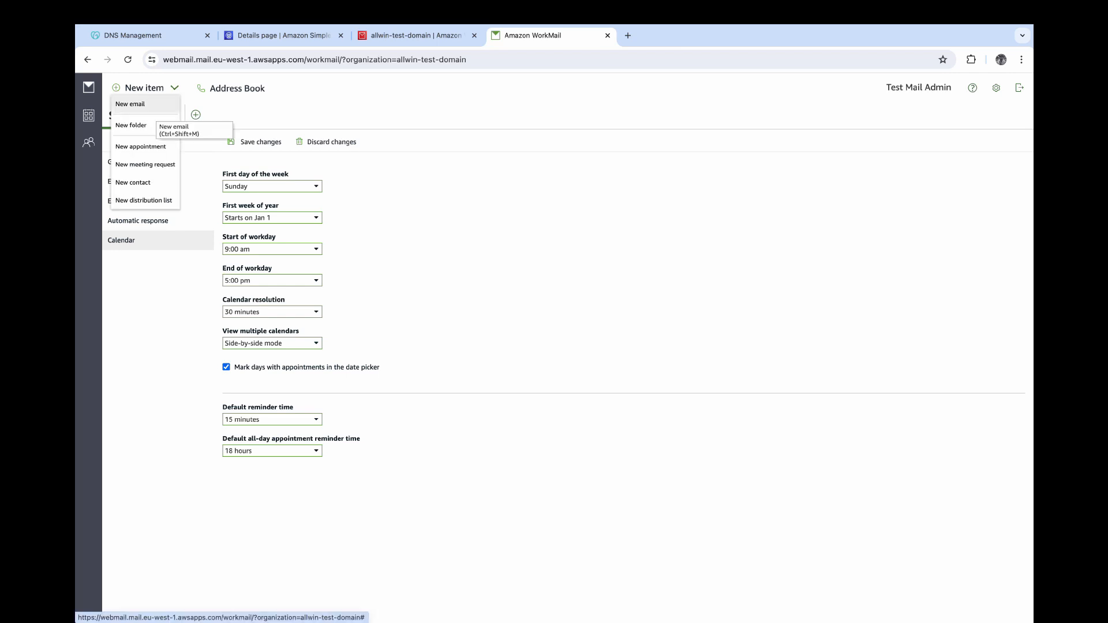
pyautogui.click(88, 87)
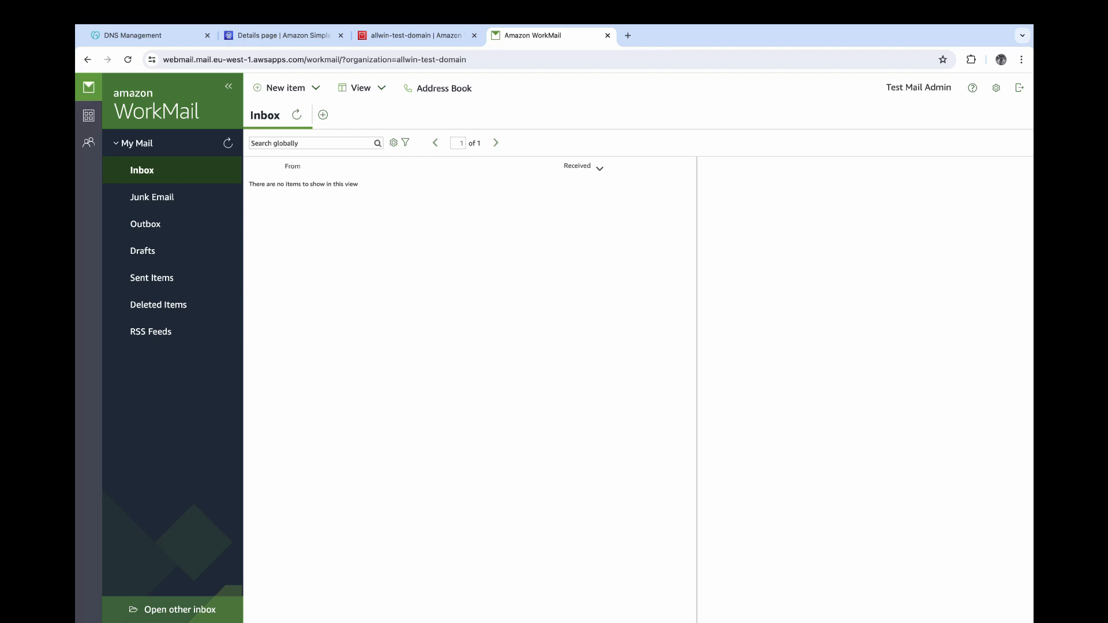